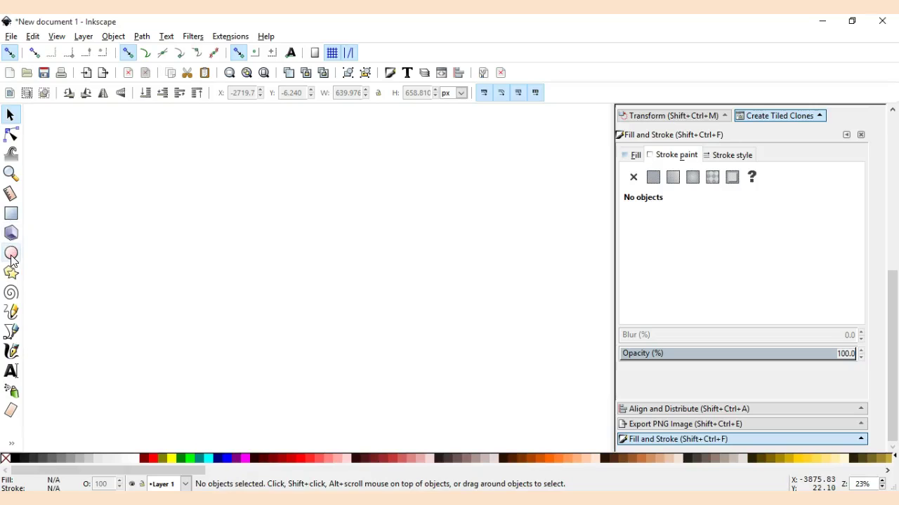
Draw a pink rectangle and size it to 100 × 100 px.
{"action": "mouse_move", "coordinate": [253, 200]}
{"action": "left_mouse_down"}
{"action": "mouse_move", "coordinate": [367, 305]}
{"action": "mouse_move", "coordinate": [361, 299]}
{"action": "left_mouse_up"}
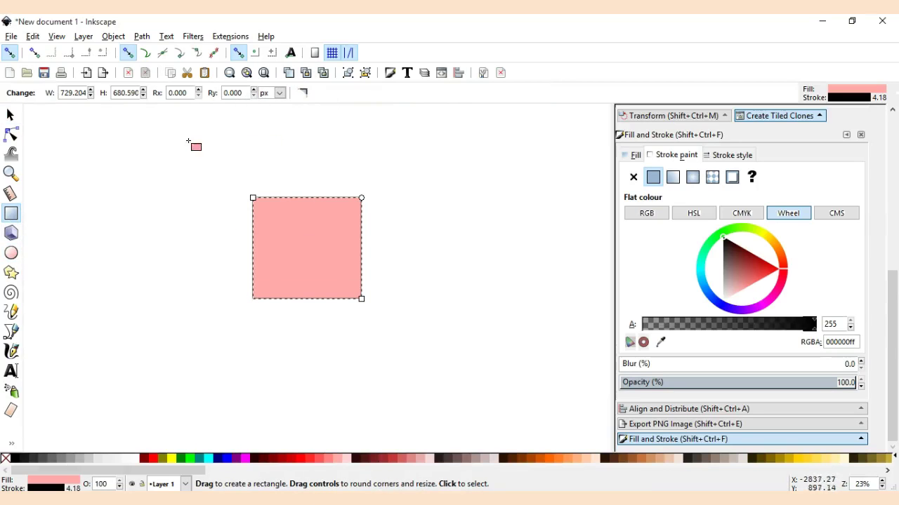
{"action": "left_click", "coordinate": [10, 115]}
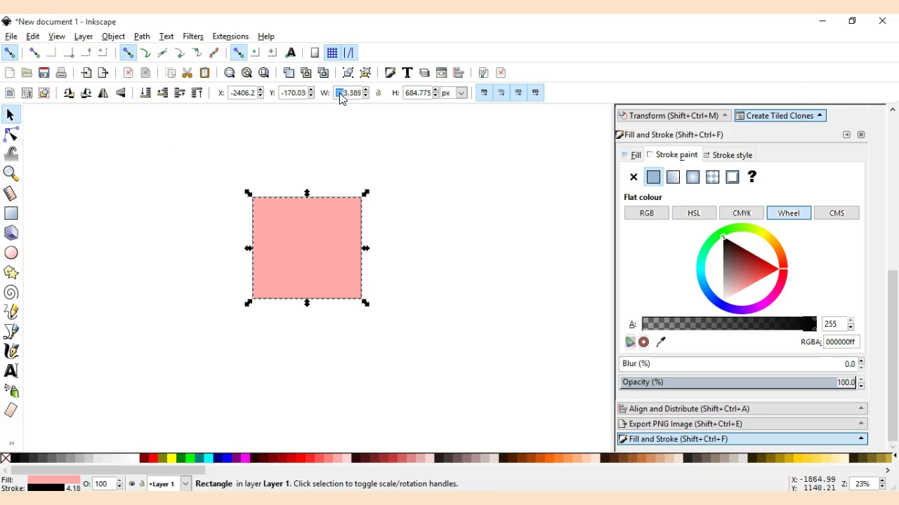
{"action": "type", "text": "100"}
{"action": "key", "text": "Return"}
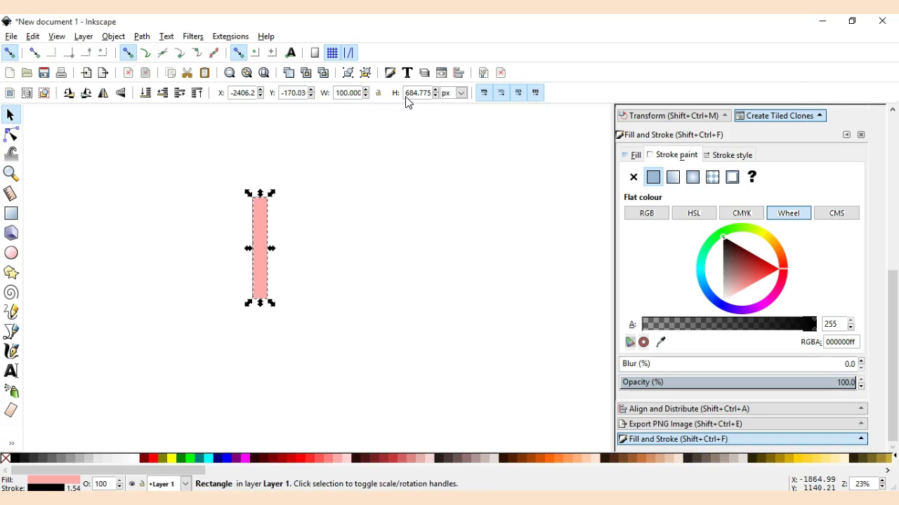
{"action": "type", "text": "0"}
{"action": "key", "text": "Return"}
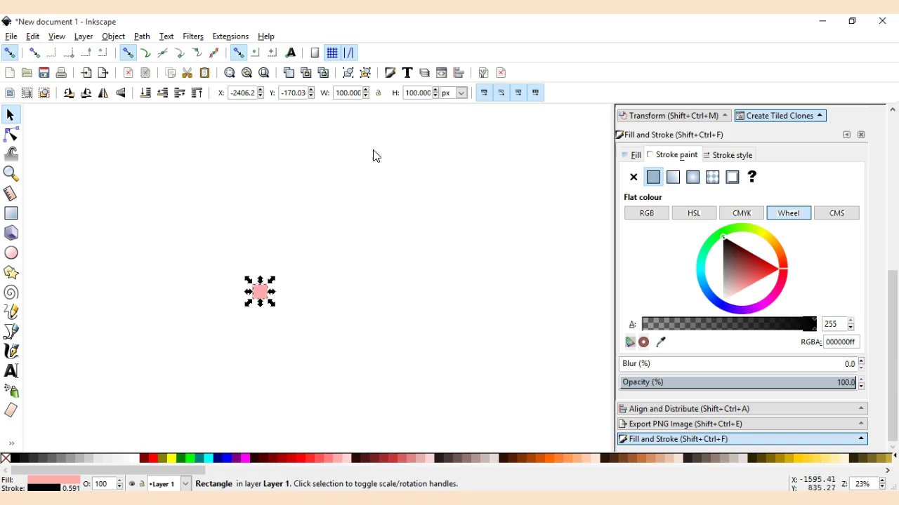
Move the square down and right, remove its outline, and begin re-entering width 100.
{"action": "scroll", "coordinate": [257, 304], "scroll_direction": "up", "scroll_amount": 6}
{"action": "scroll", "coordinate": [273, 268], "scroll_direction": "up", "scroll_amount": 1}
{"action": "left_click_drag", "start_coordinate": [273, 268], "coordinate": [308, 312]}
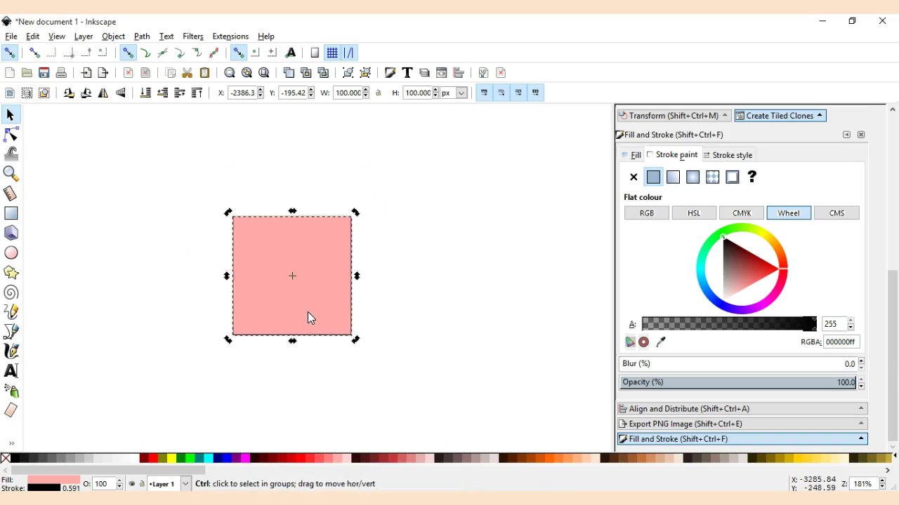
{"action": "left_click", "coordinate": [423, 297]}
{"action": "scroll", "coordinate": [287, 274], "scroll_direction": "down", "scroll_amount": 2}
{"action": "scroll", "coordinate": [288, 272], "scroll_direction": "up", "scroll_amount": 2}
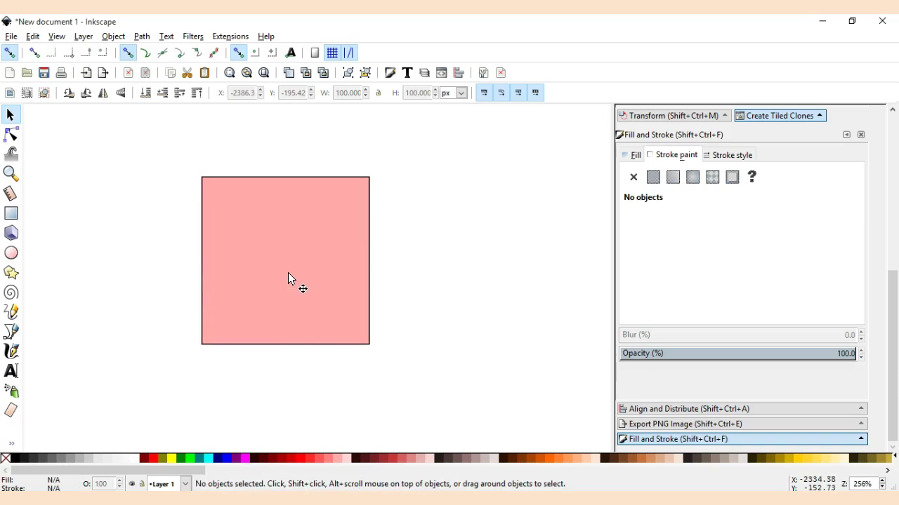
{"action": "left_click", "coordinate": [263, 188]}
{"action": "left_click", "coordinate": [633, 177]}
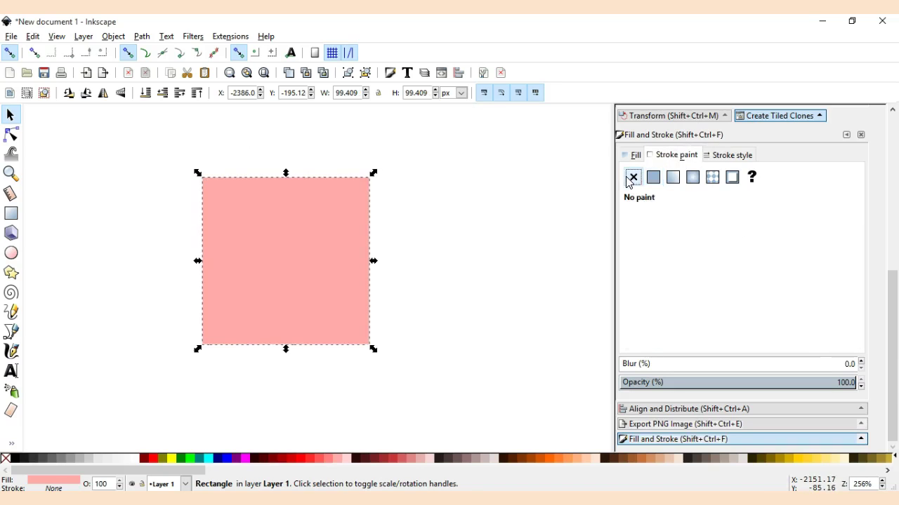
{"action": "triple_click", "coordinate": [338, 92]}
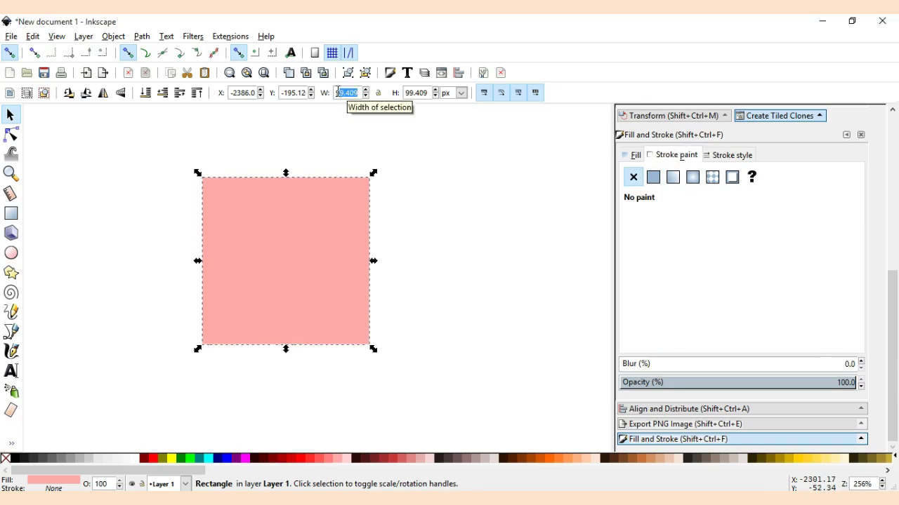
{"action": "type", "text": "100"}
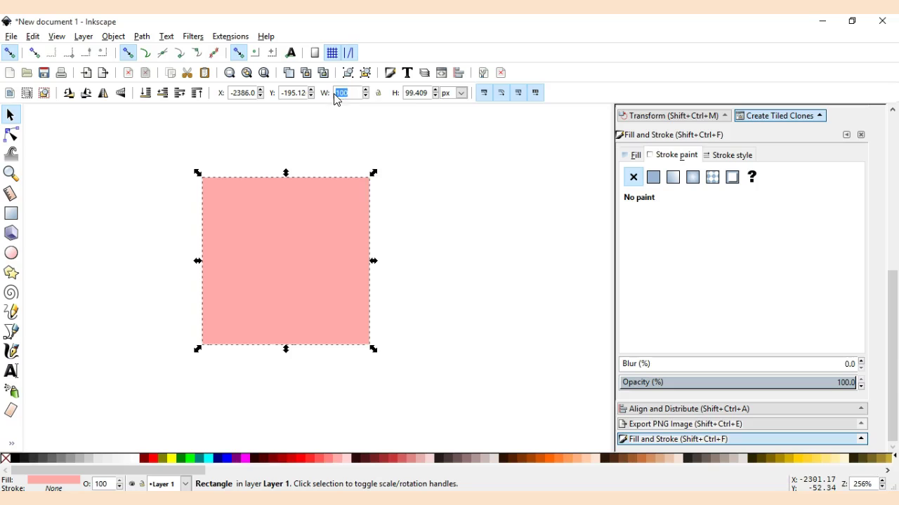
Commit the 100 × 100 size and draw a small circle below the square.
{"action": "key", "text": "Tab"}
{"action": "key", "text": "Return"}
{"action": "left_click", "coordinate": [440, 148]}
{"action": "left_click", "coordinate": [333, 231]}
{"action": "left_click", "coordinate": [11, 253]}
{"action": "mouse_move", "coordinate": [279, 362]}
{"action": "left_mouse_down"}
{"action": "mouse_move", "coordinate": [319, 401]}
{"action": "mouse_move", "coordinate": [290, 375]}
{"action": "left_mouse_up"}
{"action": "left_click", "coordinate": [12, 115]}
Draw a thin bar below the square, join it to the circle, and outline both in black.
{"action": "key", "text": "r"}
{"action": "mouse_move", "coordinate": [281, 324]}
{"action": "left_mouse_down"}
{"action": "mouse_move", "coordinate": [298, 368]}
{"action": "mouse_move", "coordinate": [293, 427]}
{"action": "left_mouse_up"}
{"action": "key", "text": "s"}
{"action": "left_click_drag", "start_coordinate": [286, 365], "coordinate": [286, 387]}
{"action": "left_click", "coordinate": [337, 441]}
{"action": "left_click_drag", "start_coordinate": [338, 441], "coordinate": [235, 345]}
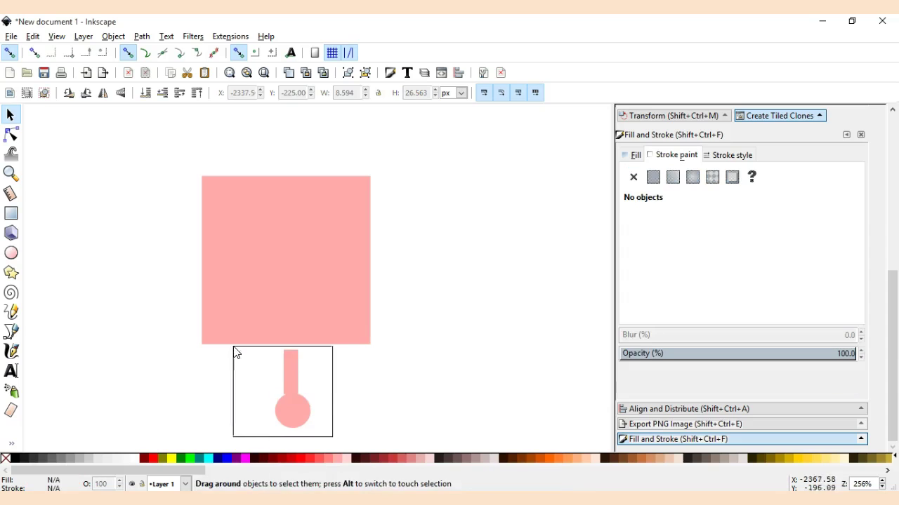
{"action": "left_click", "coordinate": [652, 177]}
{"action": "left_click", "coordinate": [539, 297]}
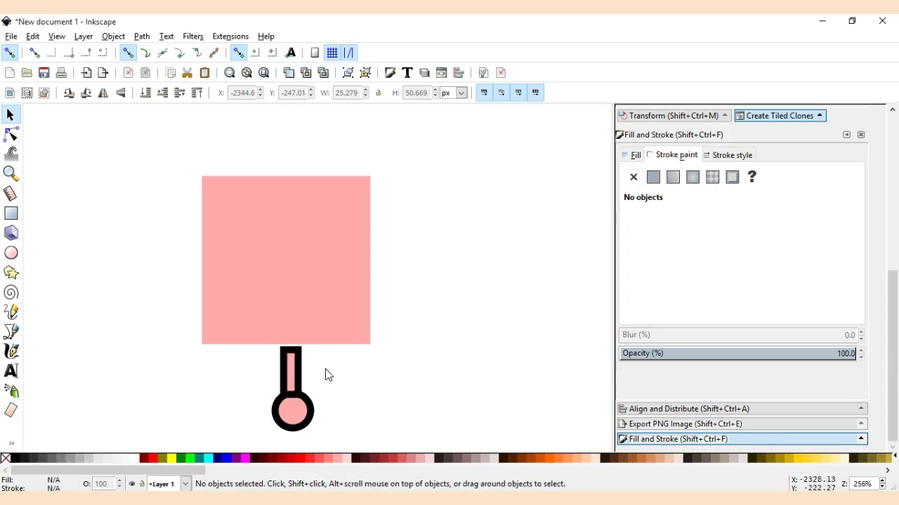
Strip the bar's and circle's outlines and fill both with 30% grey (b3b3b3).
{"action": "left_click_drag", "start_coordinate": [364, 452], "coordinate": [252, 341]}
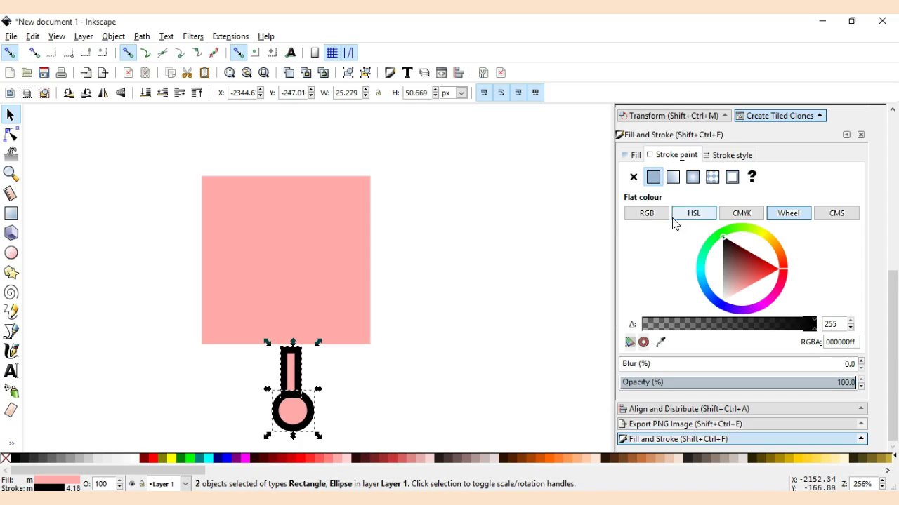
{"action": "left_click", "coordinate": [633, 177]}
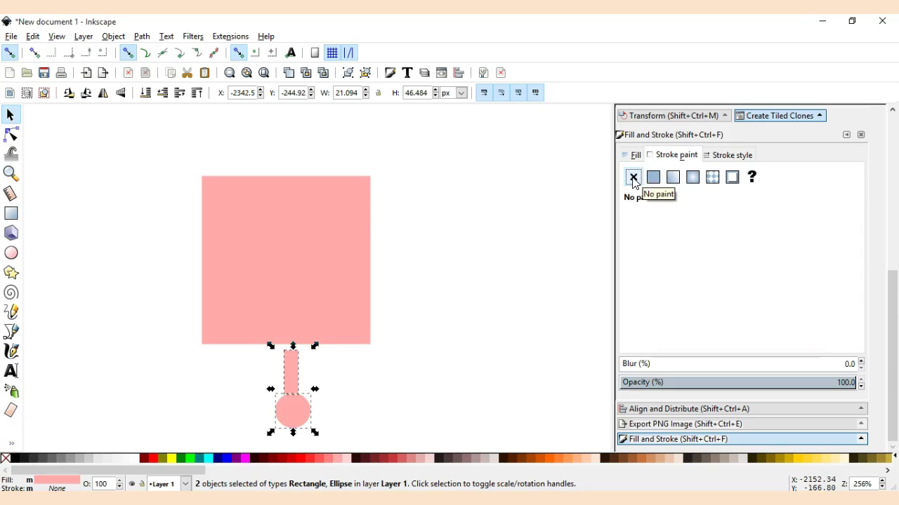
{"action": "left_click", "coordinate": [421, 385]}
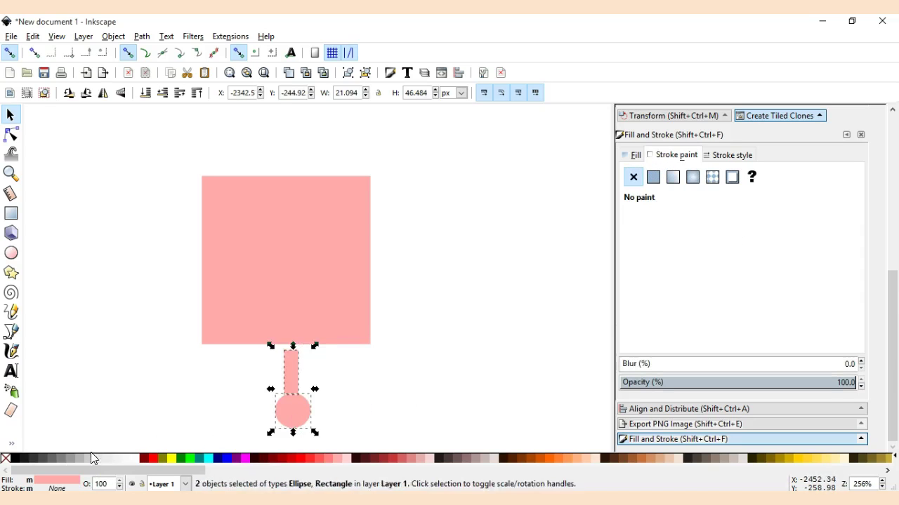
{"action": "left_click_drag", "start_coordinate": [90, 464], "coordinate": [277, 412]}
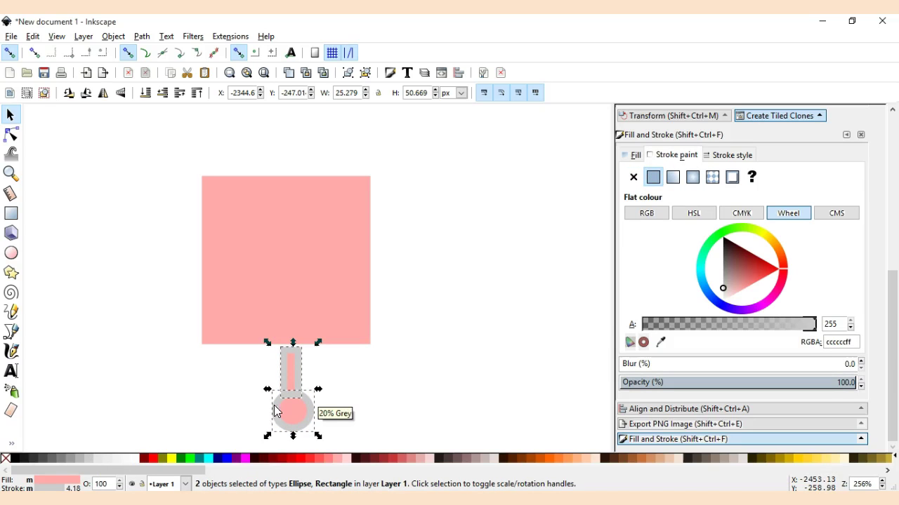
{"action": "left_click", "coordinate": [633, 177]}
{"action": "left_click", "coordinate": [627, 156]}
{"action": "left_click", "coordinate": [80, 457]}
{"action": "left_click", "coordinate": [321, 431]}
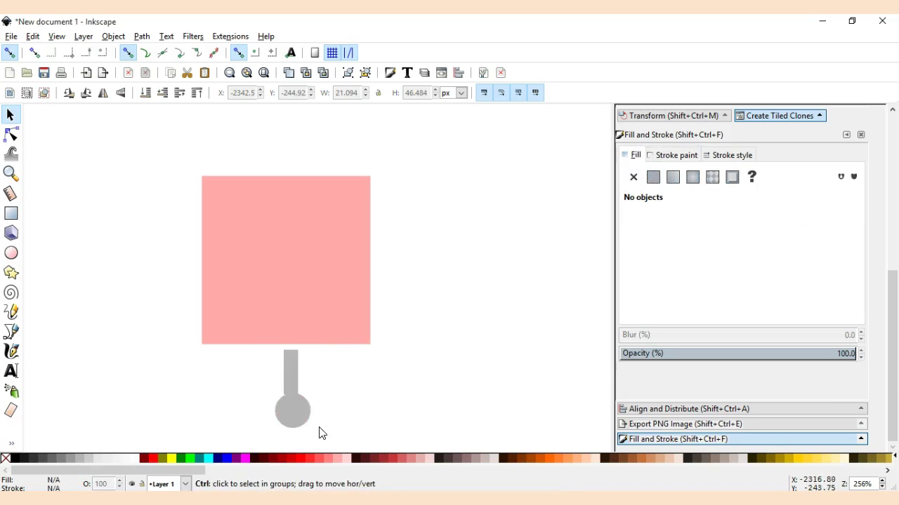
{"action": "scroll", "coordinate": [302, 427], "scroll_direction": "up", "scroll_amount": 3, "text": "ctrl"}
{"action": "left_click", "coordinate": [337, 309]}
Centre the bar on the circle and move the knob up against the square's bottom edge.
{"action": "left_click", "coordinate": [339, 373], "text": "shift"}
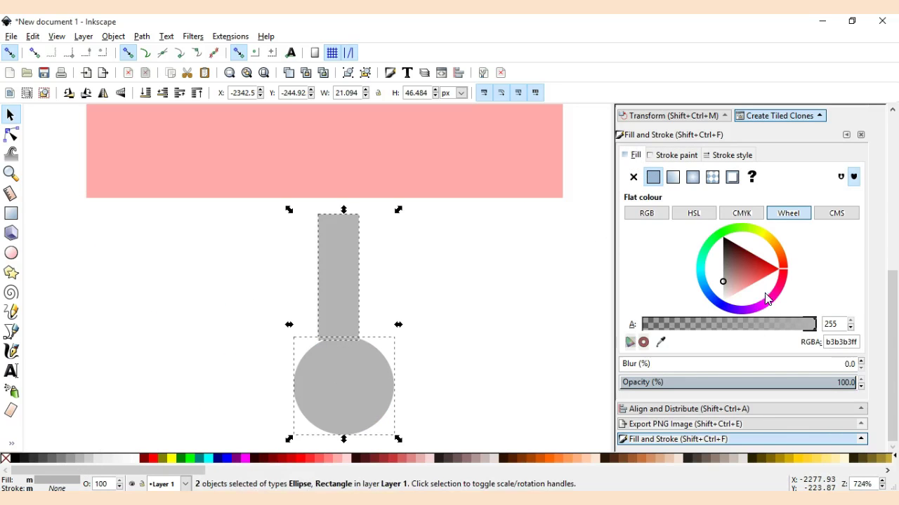
{"action": "key", "text": "ctrl+shift+a"}
{"action": "left_click", "coordinate": [785, 224]}
{"action": "left_click", "coordinate": [536, 328]}
{"action": "left_click", "coordinate": [336, 374]}
{"action": "left_click", "coordinate": [320, 458]}
{"action": "key", "text": "Escape"}
{"action": "left_click", "coordinate": [341, 316]}
{"action": "left_click_drag", "start_coordinate": [283, 233], "coordinate": [422, 450]}
{"action": "left_click_drag", "start_coordinate": [346, 398], "coordinate": [337, 282]}
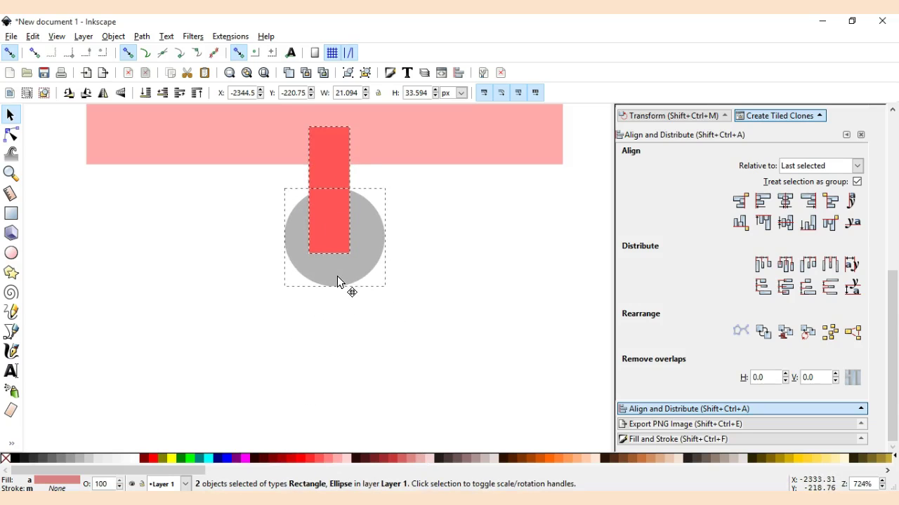
{"action": "left_click", "coordinate": [414, 372]}
Shorten the bar from its top and union it with the circle into one path.
{"action": "scroll", "coordinate": [356, 325], "scroll_direction": "down", "scroll_amount": 2, "text": "ctrl"}
{"action": "left_click", "coordinate": [335, 272]}
{"action": "left_click", "coordinate": [347, 297], "text": "shift"}
{"action": "scroll", "coordinate": [337, 270], "scroll_direction": "up", "scroll_amount": 2, "text": "ctrl"}
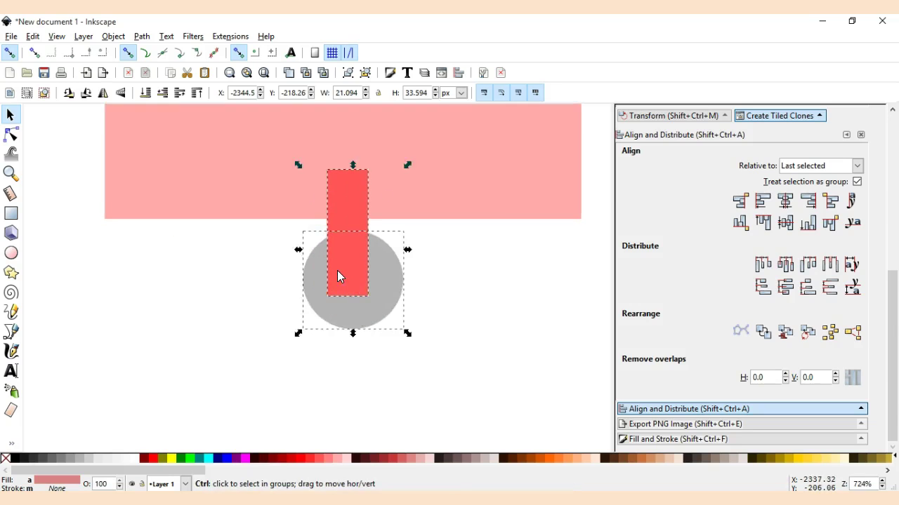
{"action": "scroll", "coordinate": [337, 270], "scroll_direction": "up", "scroll_amount": 1, "text": "ctrl"}
{"action": "key", "text": "Escape"}
{"action": "left_click", "coordinate": [365, 183]}
{"action": "mouse_move", "coordinate": [351, 124]}
{"action": "left_mouse_down"}
{"action": "mouse_move", "coordinate": [351, 189]}
{"action": "mouse_move", "coordinate": [352, 179]}
{"action": "left_mouse_up"}
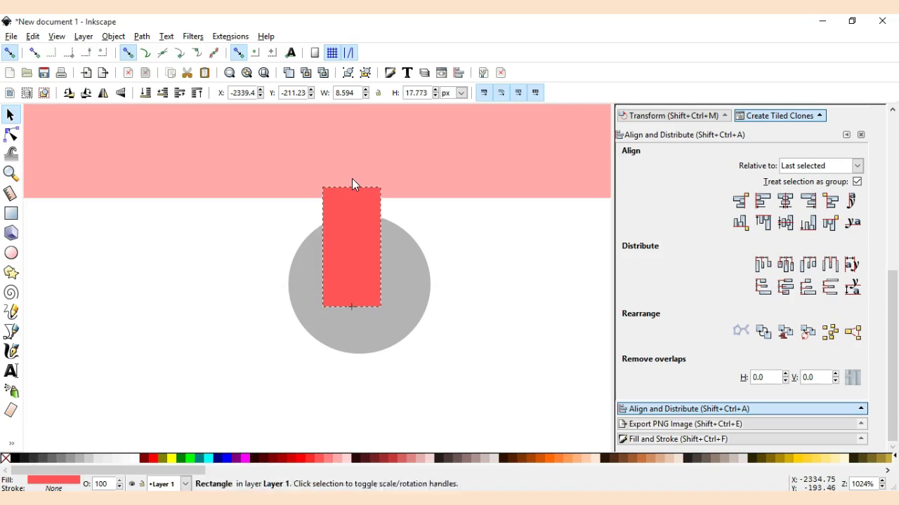
{"action": "left_click", "coordinate": [417, 256], "text": "shift"}
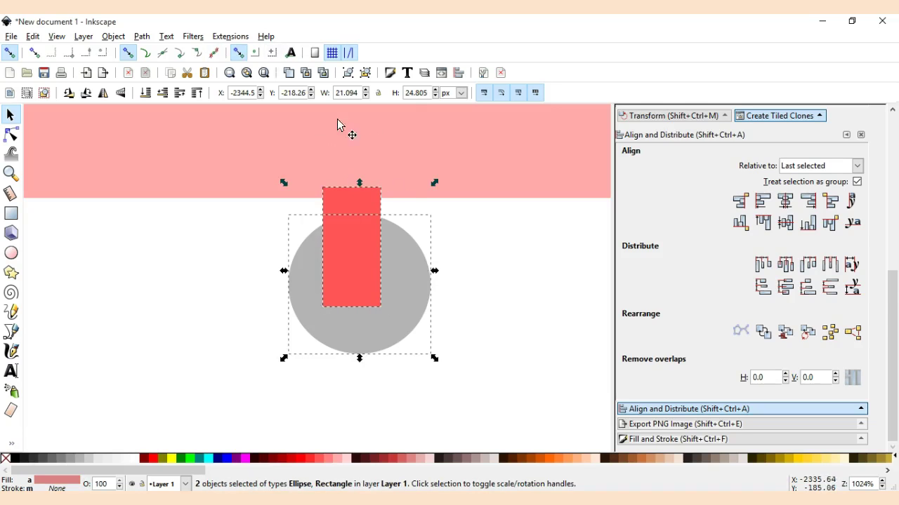
{"action": "left_click", "coordinate": [142, 36]}
{"action": "left_click", "coordinate": [162, 113]}
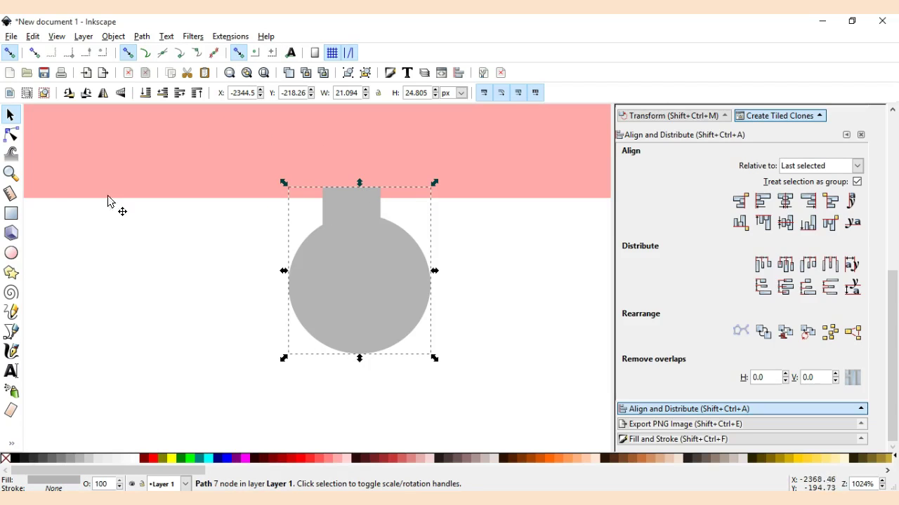
Make the knob's neck nodes symmetric and nudge the top-left neck node slightly left.
{"action": "left_click", "coordinate": [11, 134]}
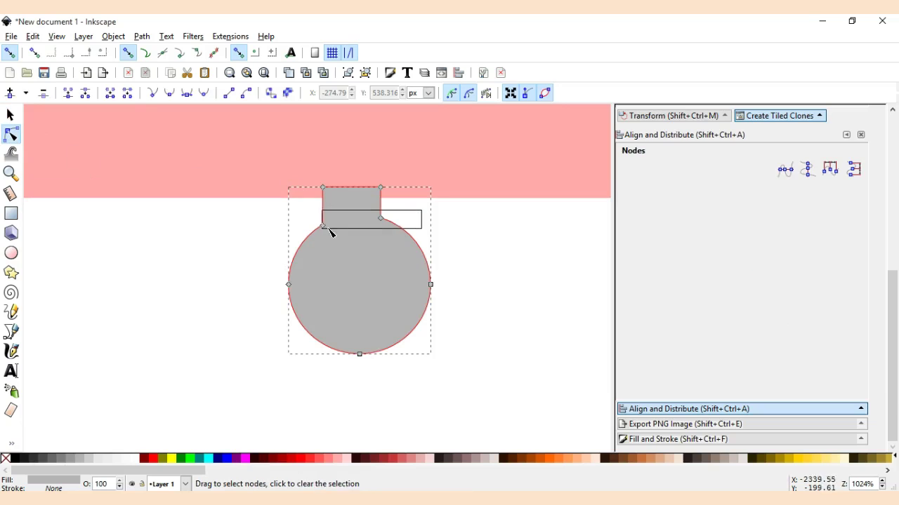
{"action": "left_click_drag", "start_coordinate": [299, 233], "coordinate": [299, 233]}
{"action": "left_click", "coordinate": [187, 93]}
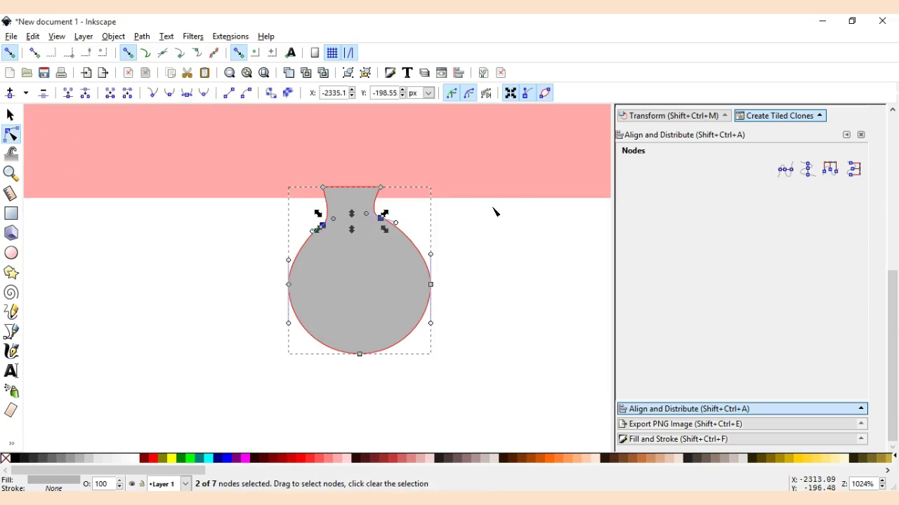
{"action": "left_click", "coordinate": [457, 249]}
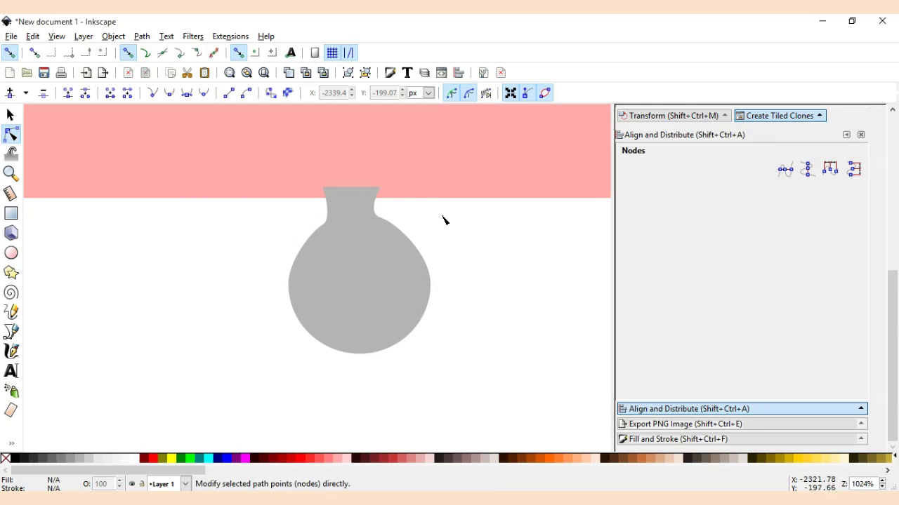
{"action": "left_click", "coordinate": [381, 219]}
{"action": "left_click", "coordinate": [323, 227]}
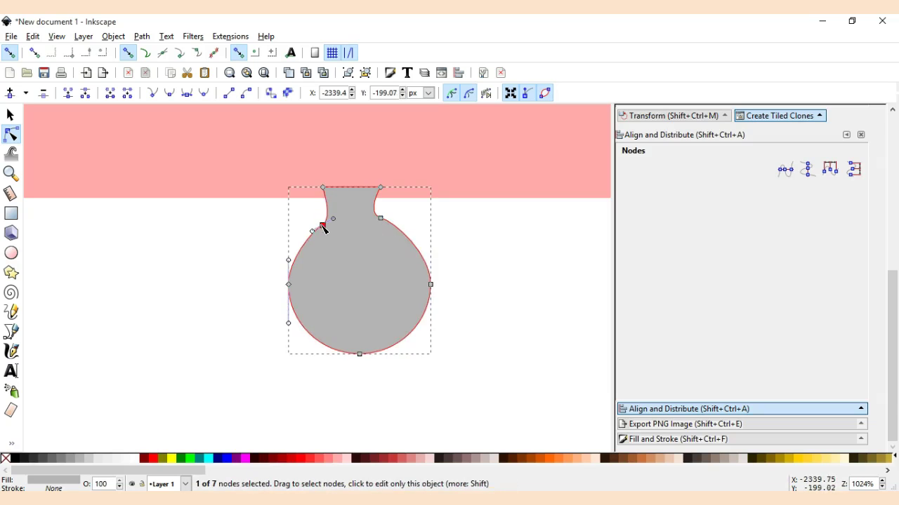
{"action": "left_click", "coordinate": [324, 189]}
{"action": "left_click_drag", "start_coordinate": [324, 189], "coordinate": [320, 189]}
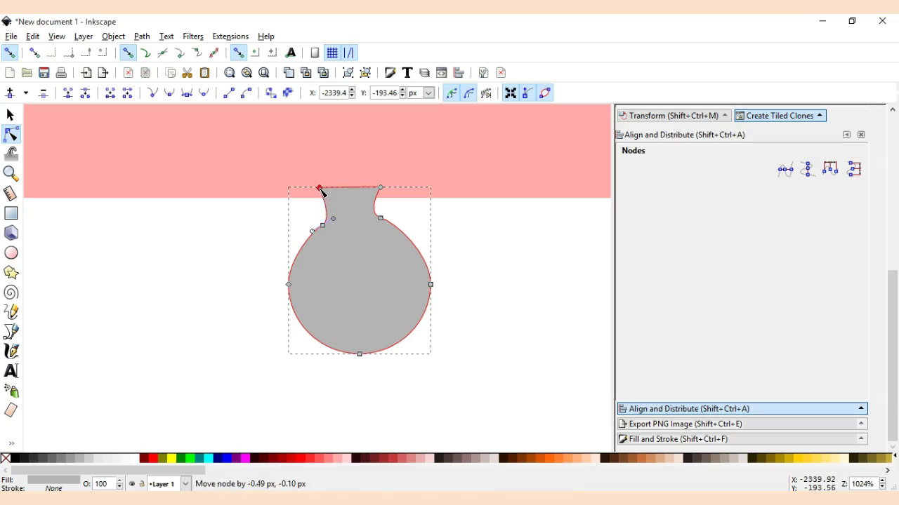
{"action": "left_click", "coordinate": [234, 252]}
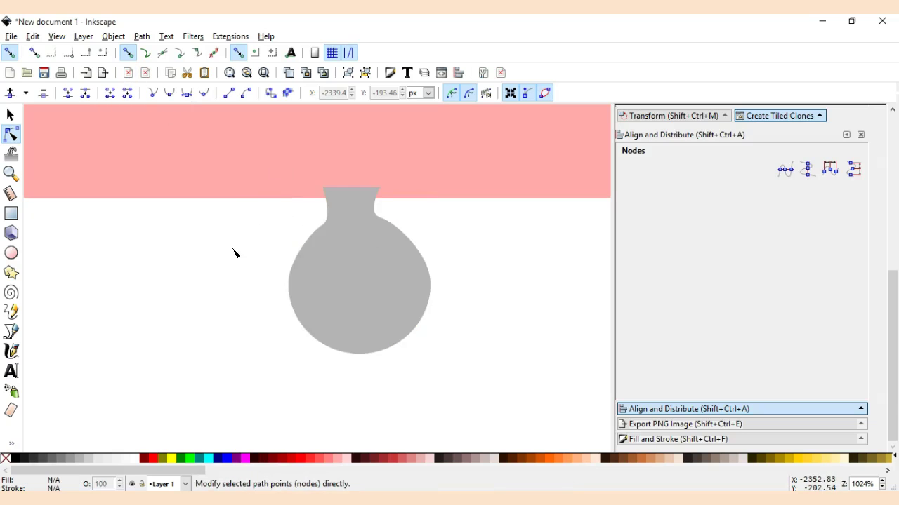
{"action": "left_click", "coordinate": [337, 260]}
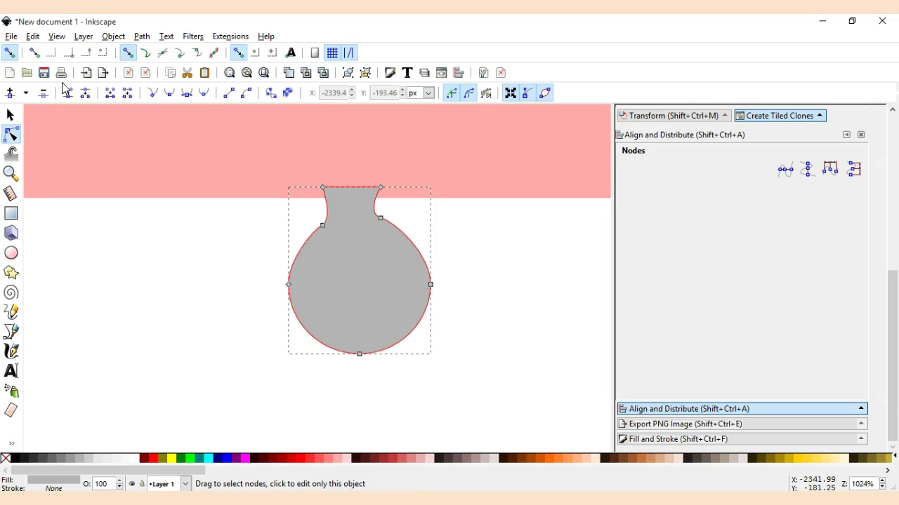
Flip the knob vertically and reshape its other neck nodes with the Node tool.
{"action": "key", "text": "s"}
{"action": "left_click", "coordinate": [121, 92]}
{"action": "left_click", "coordinate": [498, 340]}
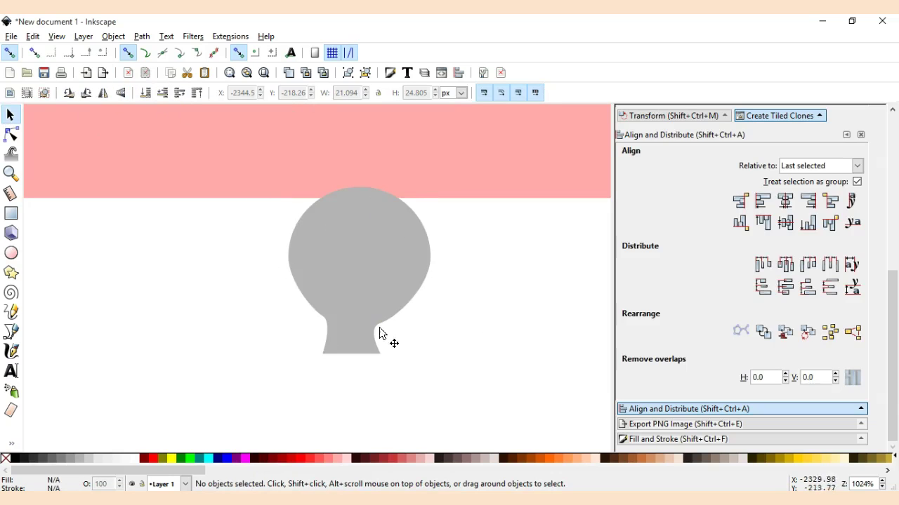
{"action": "left_click", "coordinate": [372, 269]}
{"action": "key", "text": "n"}
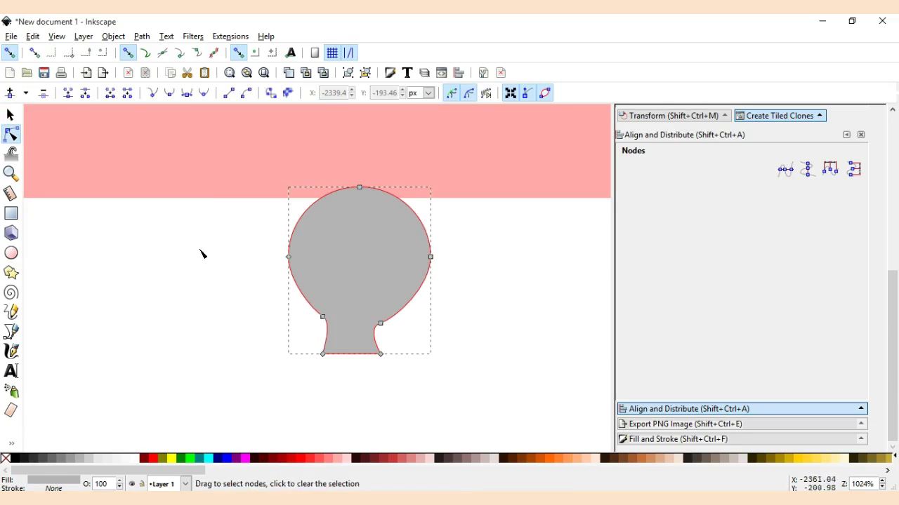
{"action": "left_click", "coordinate": [357, 391]}
{"action": "left_click", "coordinate": [353, 352]}
{"action": "left_click", "coordinate": [342, 392]}
{"action": "left_click", "coordinate": [372, 333]}
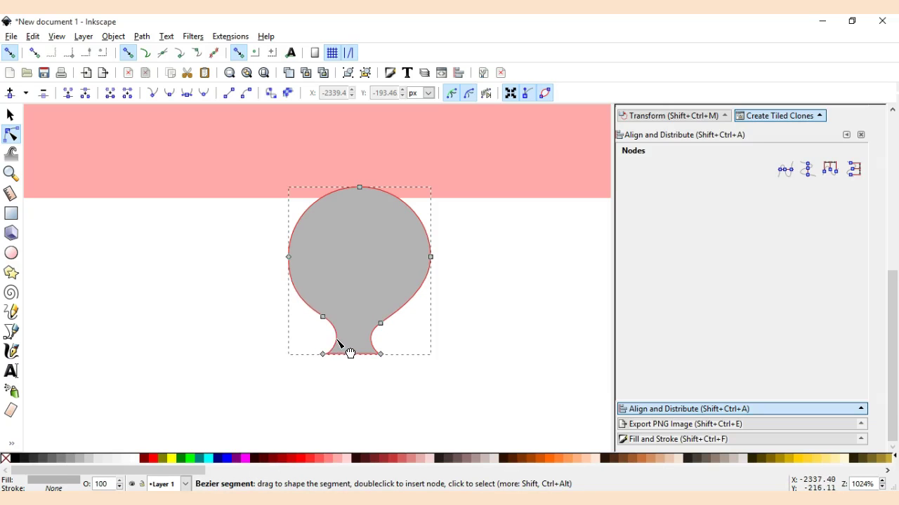
{"action": "left_click", "coordinate": [321, 377]}
{"action": "left_click", "coordinate": [337, 344]}
Flip the knob back upright below the pink square and zoom out.
{"action": "left_click", "coordinate": [10, 114]}
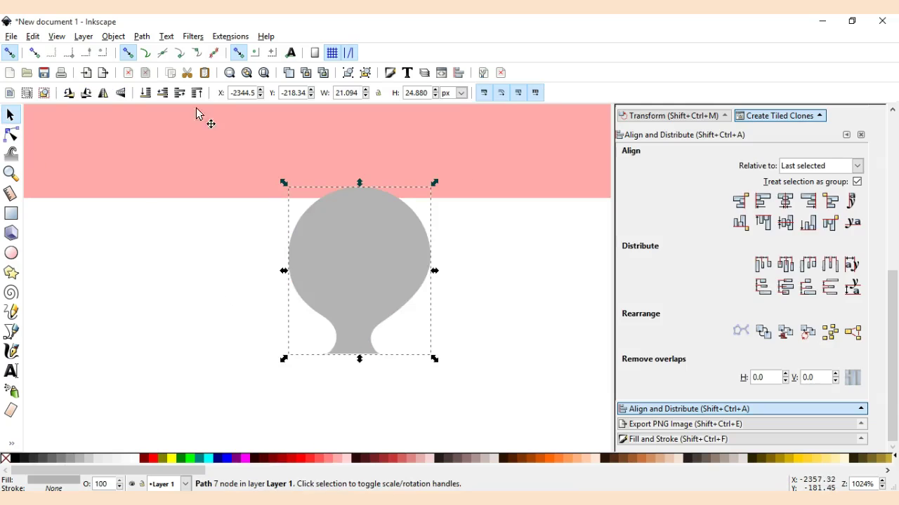
{"action": "left_click", "coordinate": [120, 93]}
{"action": "scroll", "coordinate": [177, 225], "scroll_direction": "down", "scroll_amount": 3}
{"action": "scroll", "coordinate": [281, 232], "scroll_direction": "down", "scroll_amount": 2}
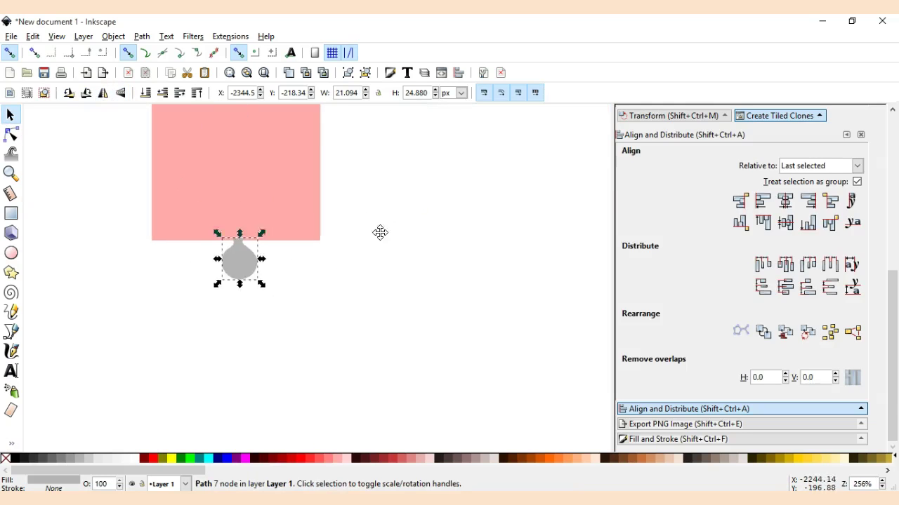
{"action": "scroll", "coordinate": [476, 335], "scroll_direction": "down", "scroll_amount": 1}
{"action": "scroll", "coordinate": [438, 303], "scroll_direction": "up", "scroll_amount": 1}
Centre the knob and pink square on a shared vertical axis.
{"action": "scroll", "coordinate": [438, 302], "scroll_direction": "down", "scroll_amount": 1}
{"action": "scroll", "coordinate": [419, 307], "scroll_direction": "up", "scroll_amount": 1}
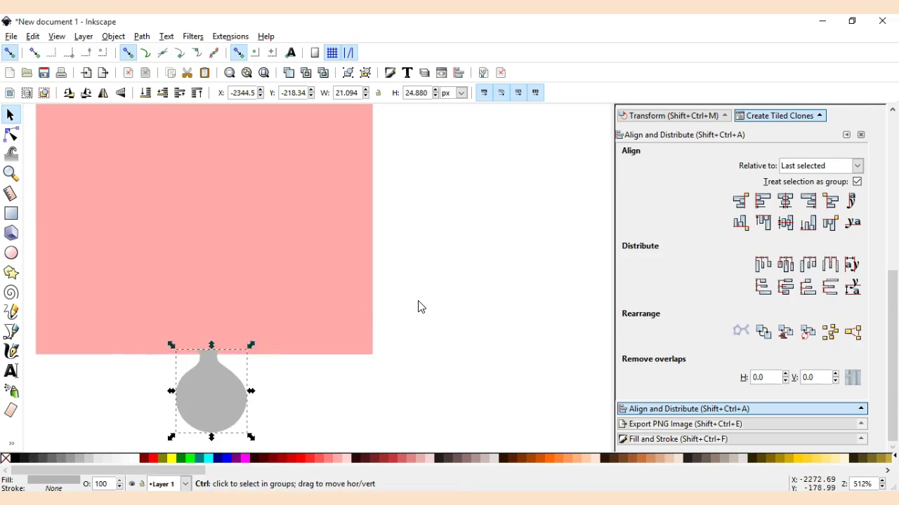
{"action": "scroll", "coordinate": [419, 307], "scroll_direction": "down", "scroll_amount": 1}
{"action": "left_click", "coordinate": [285, 306], "text": "shift"}
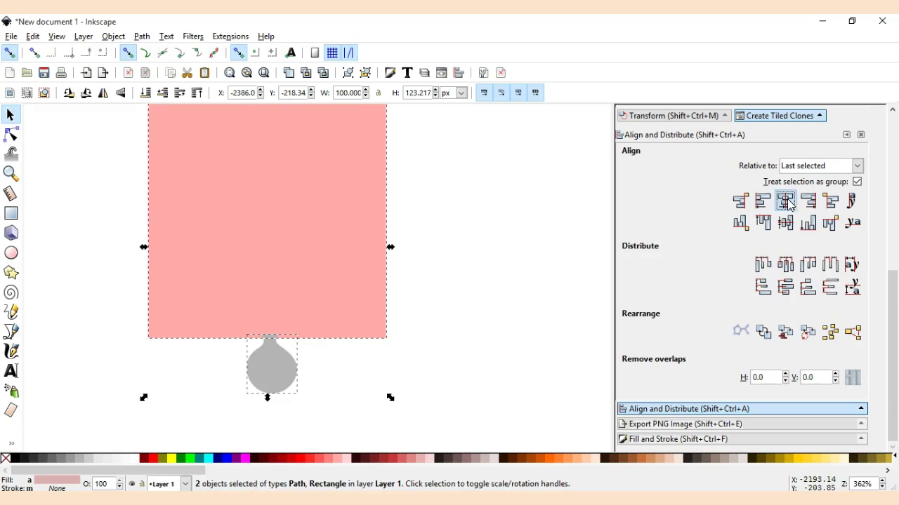
{"action": "left_click", "coordinate": [785, 201]}
{"action": "left_click", "coordinate": [786, 223]}
{"action": "scroll", "coordinate": [509, 276], "scroll_direction": "down", "scroll_amount": 3}
{"action": "left_click", "coordinate": [264, 236]}
{"action": "left_click_drag", "start_coordinate": [264, 237], "coordinate": [278, 355]}
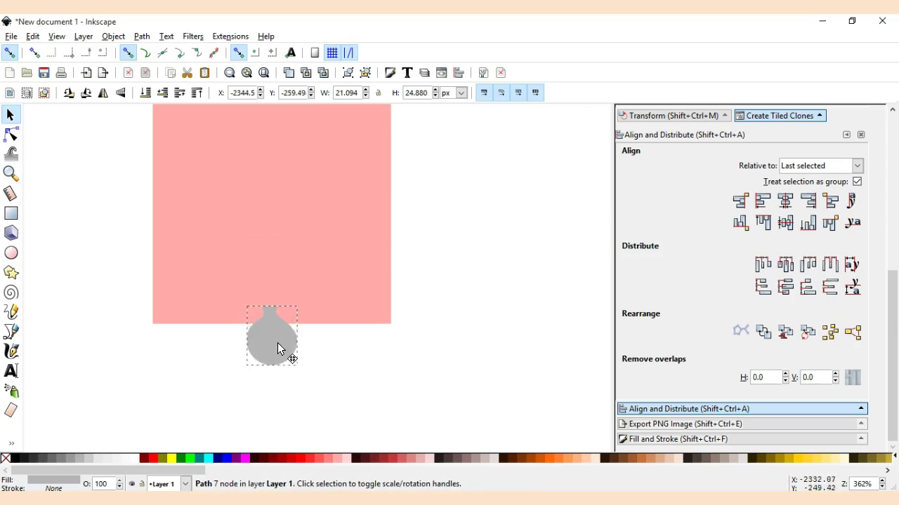
{"action": "scroll", "coordinate": [371, 344], "scroll_direction": "down", "scroll_amount": 2}
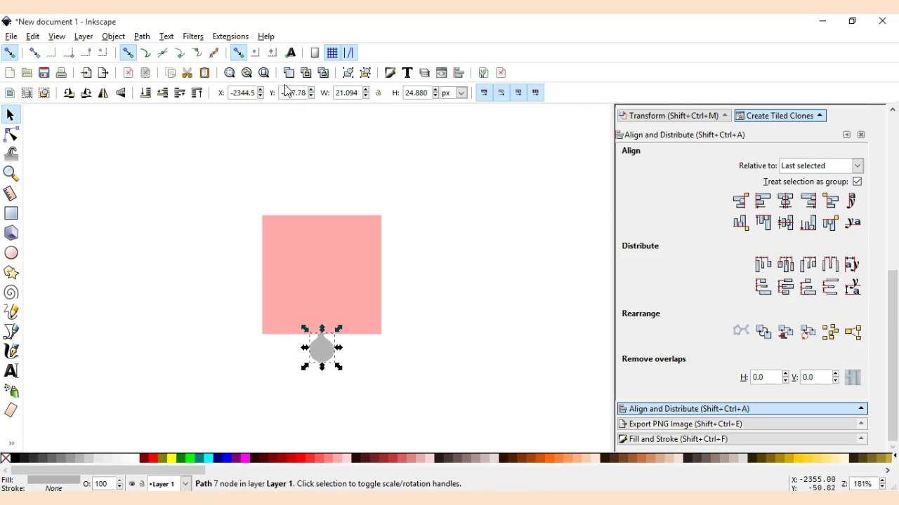
{"action": "scroll", "coordinate": [382, 253], "scroll_direction": "up", "scroll_amount": 2}
{"action": "scroll", "coordinate": [381, 251], "scroll_direction": "down", "scroll_amount": 2}
{"action": "scroll", "coordinate": [381, 250], "scroll_direction": "up", "scroll_amount": 1}
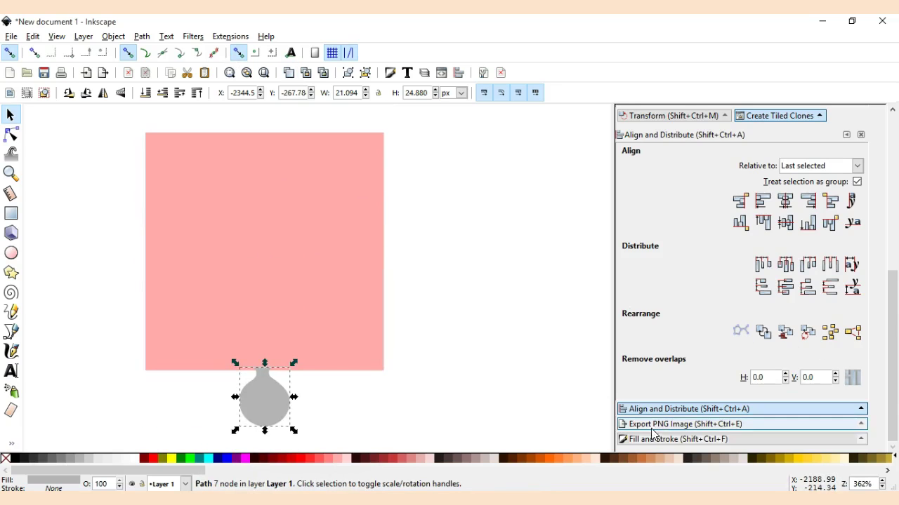
Move the knob copy up 100 px vertically to the square's top edge.
{"action": "left_click", "coordinate": [681, 117]}
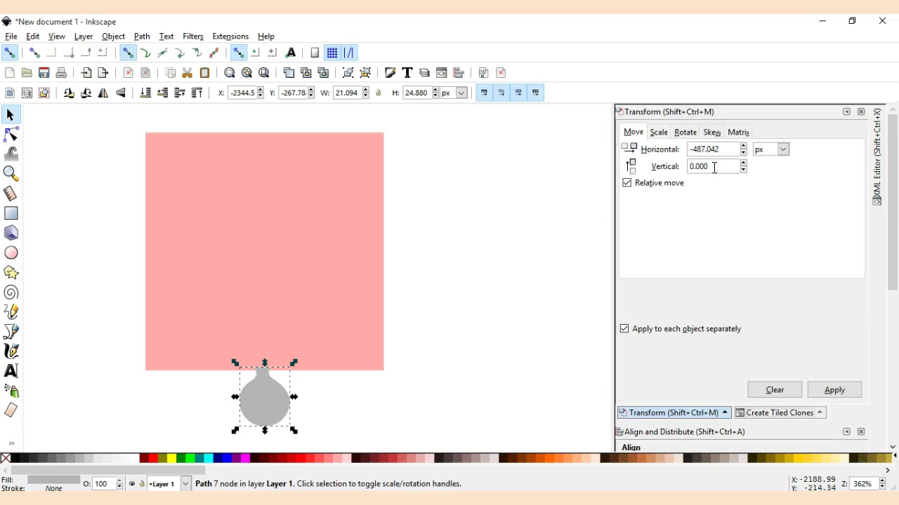
{"action": "left_click_drag", "start_coordinate": [720, 149], "coordinate": [694, 149]}
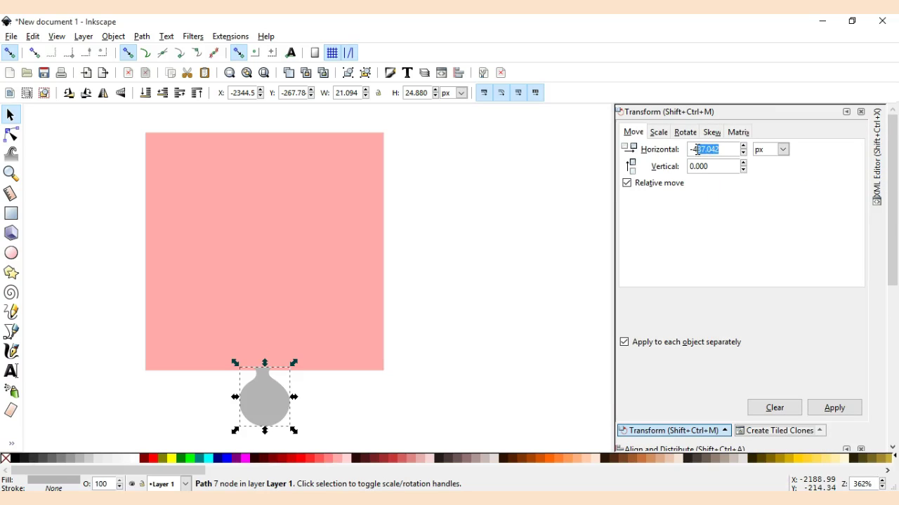
{"action": "right_click", "coordinate": [697, 147]}
{"action": "left_click", "coordinate": [710, 154]}
{"action": "right_click", "coordinate": [693, 167]}
{"action": "left_click", "coordinate": [716, 198]}
{"action": "type", "text": "100.000"}
{"action": "key", "text": "Return"}
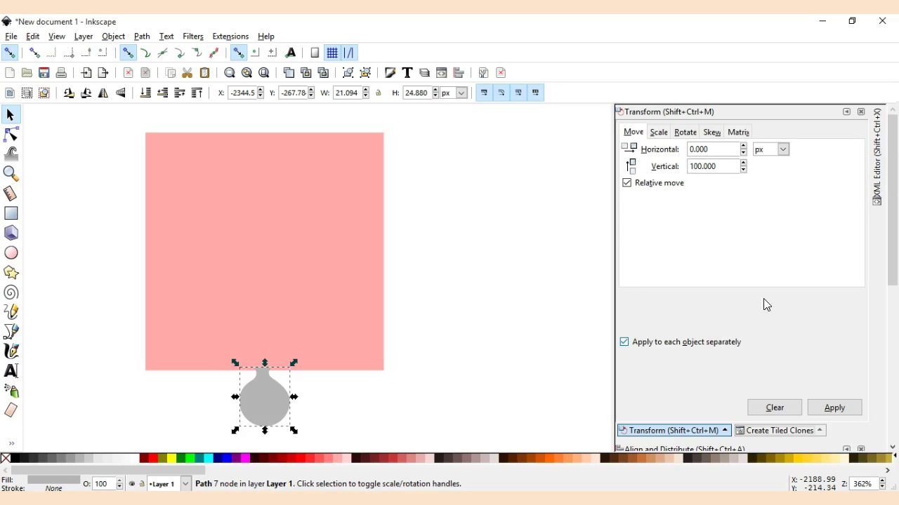
{"action": "left_click", "coordinate": [833, 408]}
{"action": "left_click", "coordinate": [269, 184]}
{"action": "left_click", "coordinate": [267, 386], "text": "shift"}
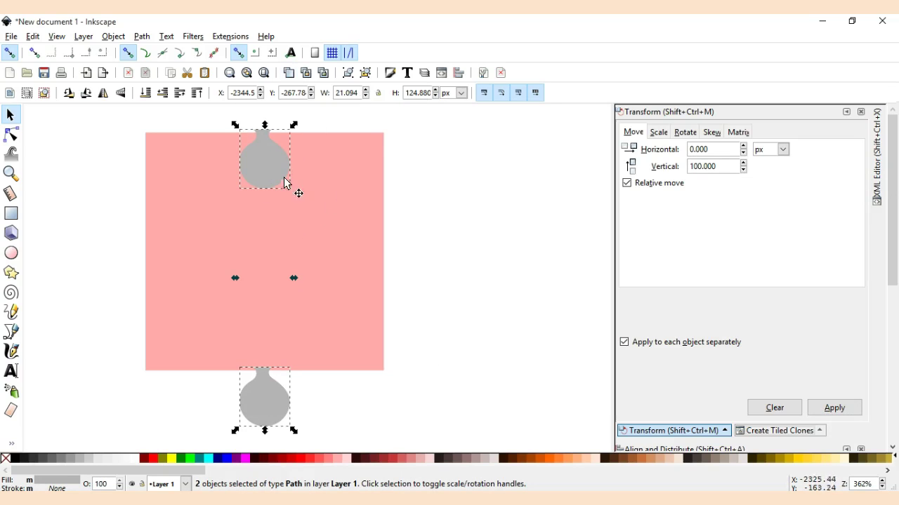
Copy both knobs to the right, delete the lower copy, and rotate the remaining one sideways.
{"action": "mouse_move", "coordinate": [277, 177]}
{"action": "left_mouse_down"}
{"action": "mouse_move", "coordinate": [480, 187]}
{"action": "mouse_move", "coordinate": [394, 254]}
{"action": "left_mouse_up"}
{"action": "key", "text": "Escape"}
{"action": "left_click", "coordinate": [465, 403]}
{"action": "key", "text": "Delete"}
{"action": "left_click", "coordinate": [464, 174]}
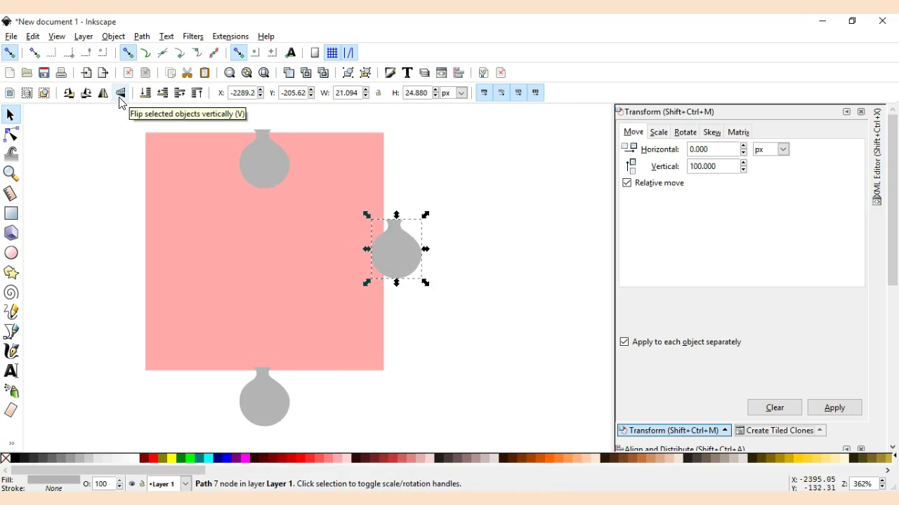
{"action": "left_click", "coordinate": [68, 93]}
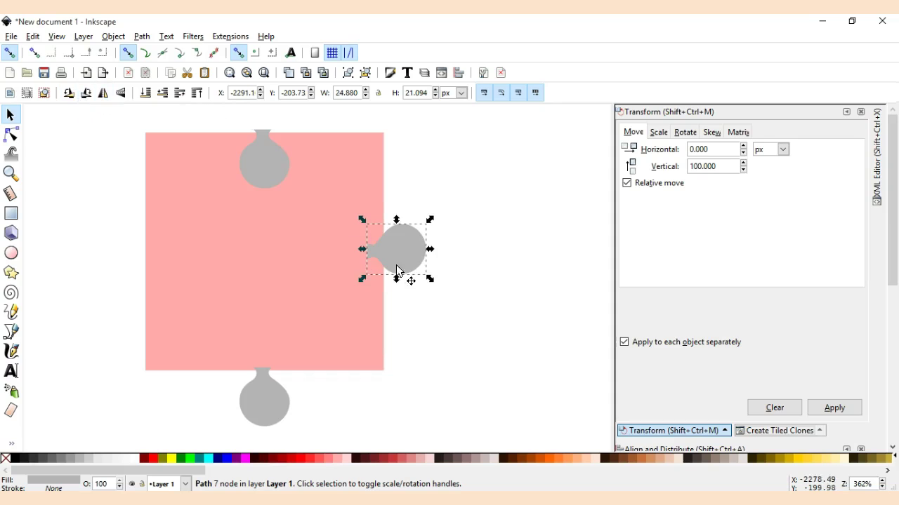
Centre the sideways knob vertically on the pink square's right edge.
{"action": "left_click", "coordinate": [320, 253]}
{"action": "left_click", "coordinate": [400, 251], "text": "shift"}
{"action": "scroll", "coordinate": [773, 280], "scroll_direction": "down", "scroll_amount": 5}
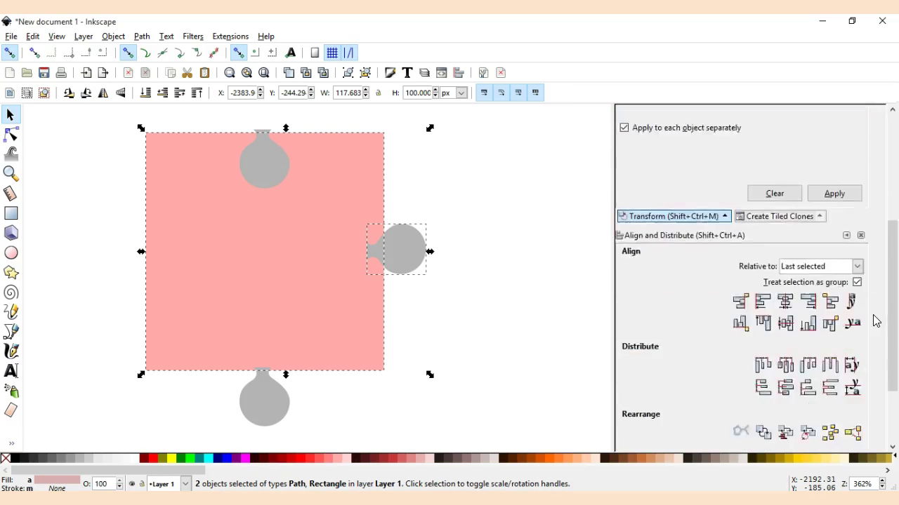
{"action": "scroll", "coordinate": [871, 309], "scroll_direction": "down", "scroll_amount": 1}
{"action": "left_click", "coordinate": [785, 258]}
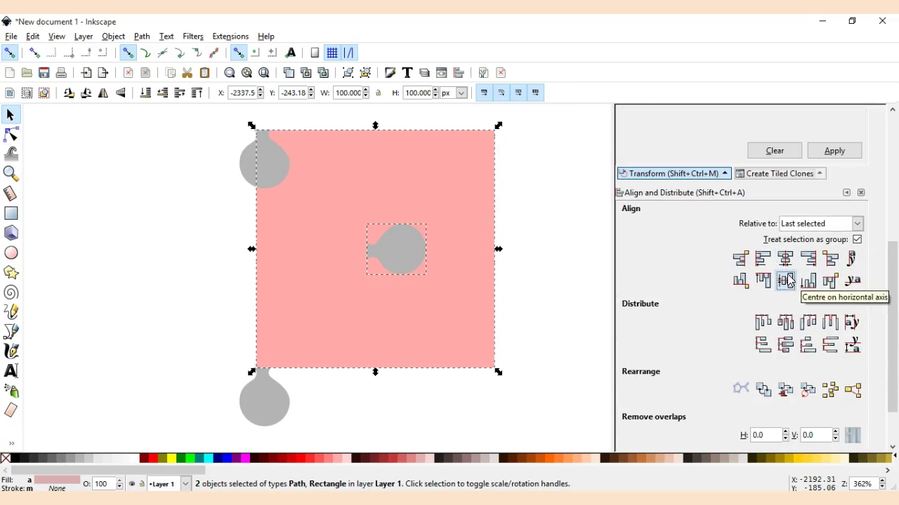
{"action": "left_click", "coordinate": [128, 73]}
{"action": "left_click", "coordinate": [446, 228]}
{"action": "left_click", "coordinate": [282, 225]}
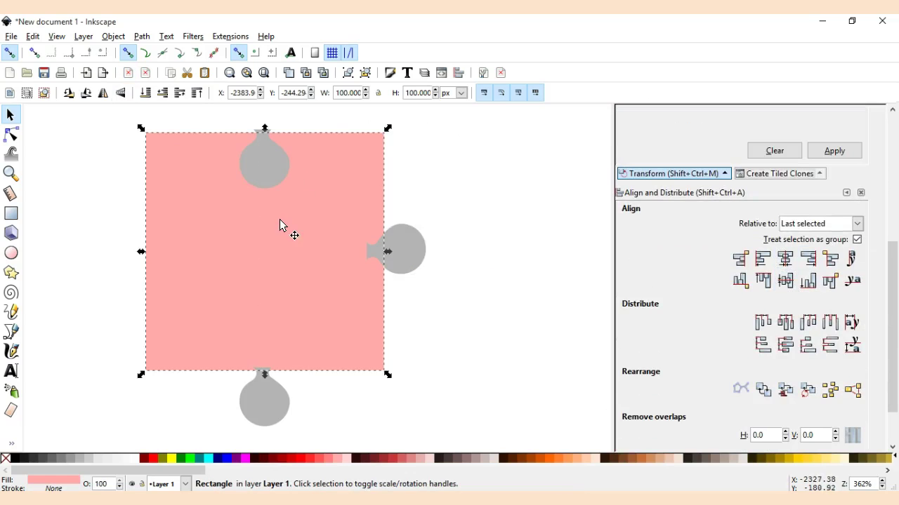
{"action": "key", "text": "Escape"}
{"action": "key", "text": "ctrl+a"}
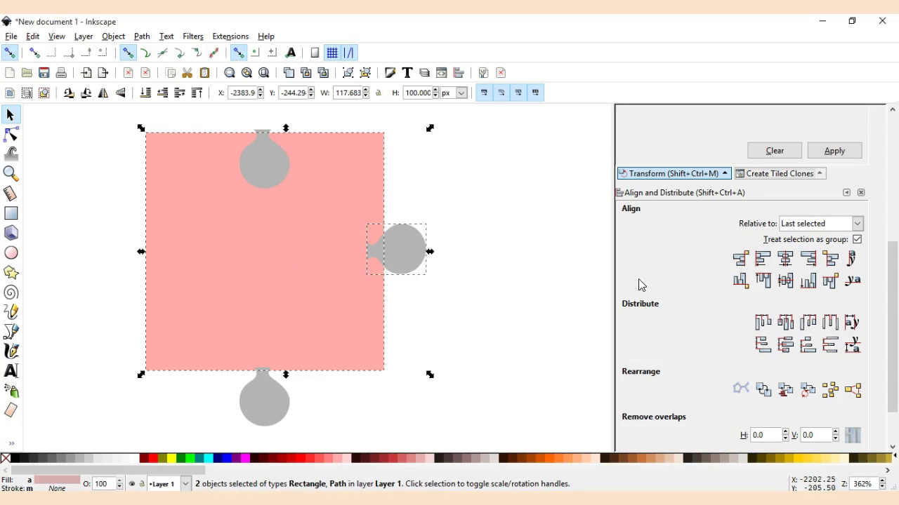
{"action": "left_click", "coordinate": [785, 258]}
{"action": "key", "text": "Escape"}
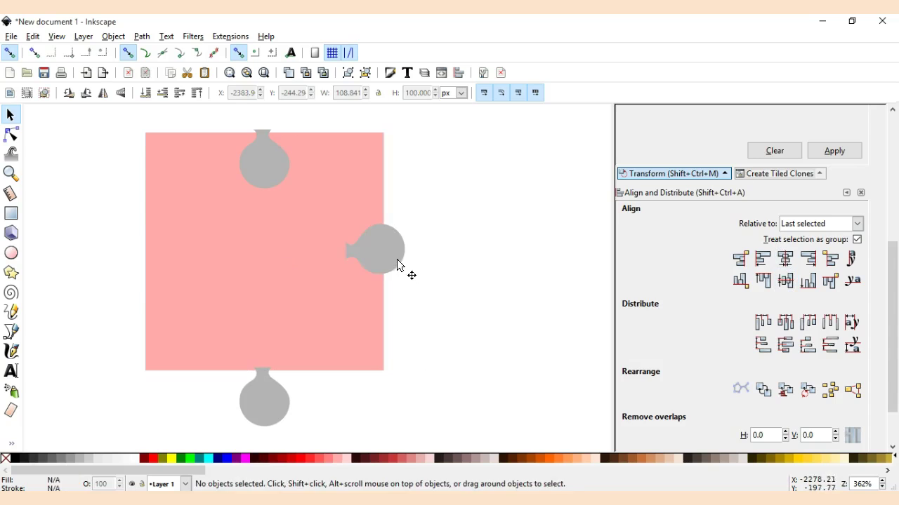
Nudge the grey knob right so it pokes past the square's right edge.
{"action": "left_click_drag", "start_coordinate": [406, 256], "coordinate": [433, 256]}
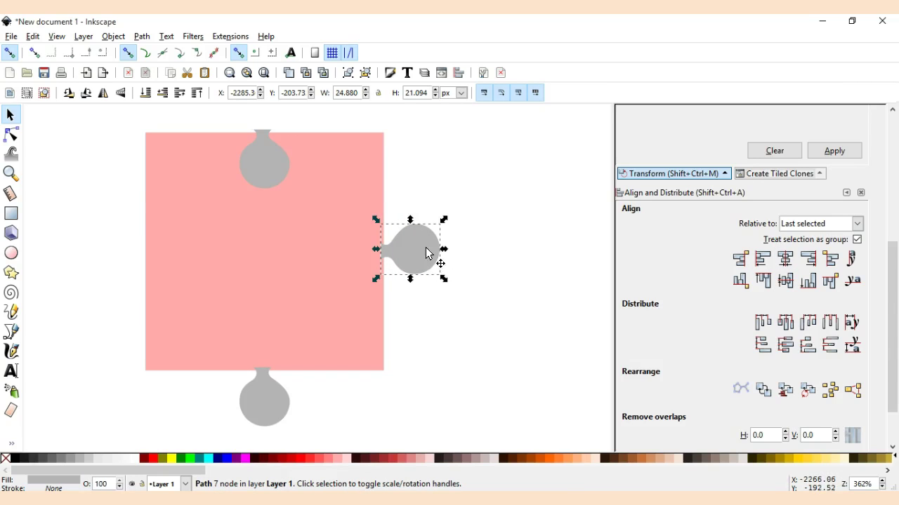
{"action": "scroll", "coordinate": [340, 245], "scroll_direction": "up", "scroll_amount": 2, "text": "ctrl"}
{"action": "scroll", "coordinate": [339, 245], "scroll_direction": "up", "scroll_amount": 3}
{"action": "scroll", "coordinate": [340, 245], "scroll_direction": "down", "scroll_amount": 4}
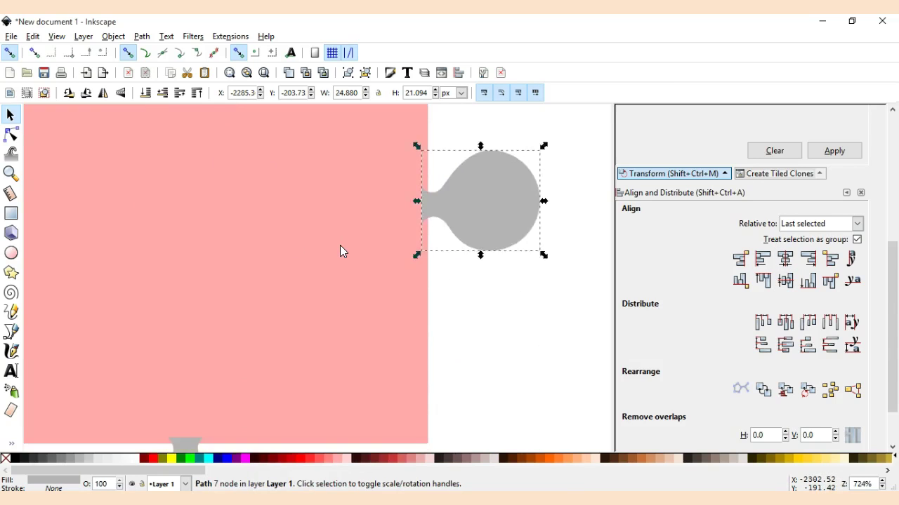
{"action": "scroll", "coordinate": [340, 245], "scroll_direction": "down", "scroll_amount": 2, "text": "ctrl"}
{"action": "scroll", "coordinate": [340, 245], "scroll_direction": "up", "scroll_amount": 3}
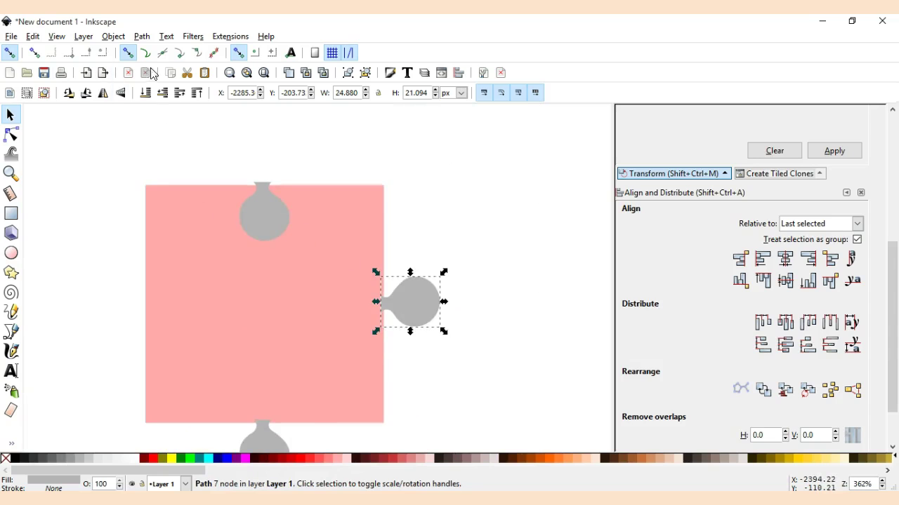
Move the knob copy -100 px horizontally, 0 vertically, as a whole, onto the left edge.
{"action": "key", "text": "shift+ctrl+m"}
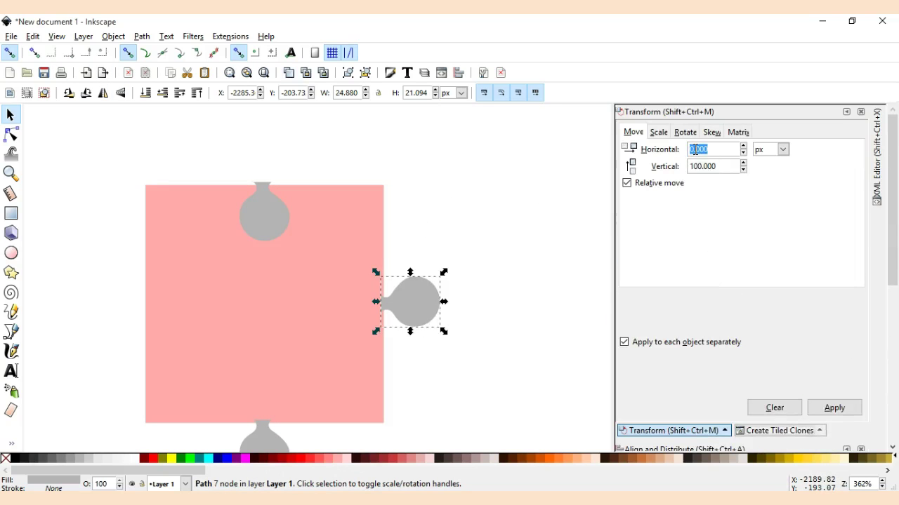
{"action": "right_click", "coordinate": [694, 149]}
{"action": "left_click", "coordinate": [718, 181]}
{"action": "key", "text": "Tab"}
{"action": "key", "text": "Tab"}
{"action": "key", "text": "space"}
{"action": "left_click", "coordinate": [837, 409]}
{"action": "left_click", "coordinate": [531, 365]}
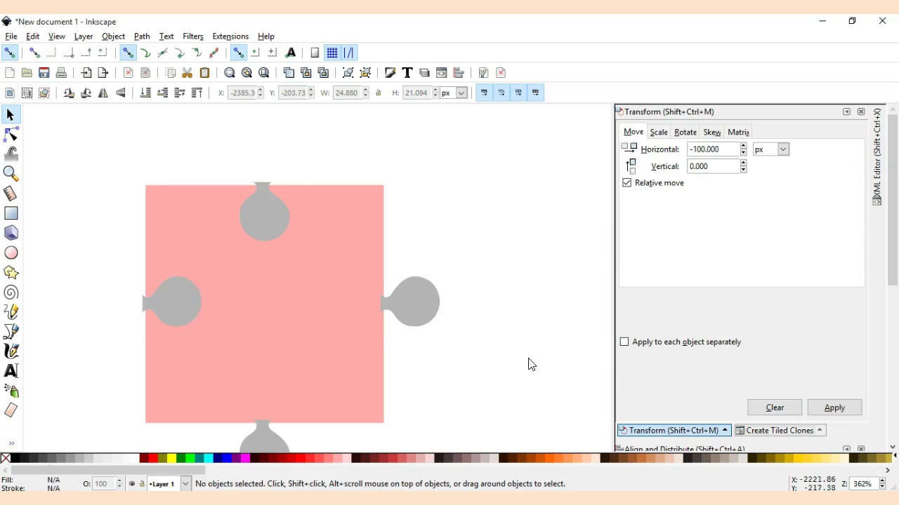
{"action": "scroll", "coordinate": [560, 358], "scroll_direction": "down", "scroll_amount": 1}
{"action": "left_click", "coordinate": [466, 287]}
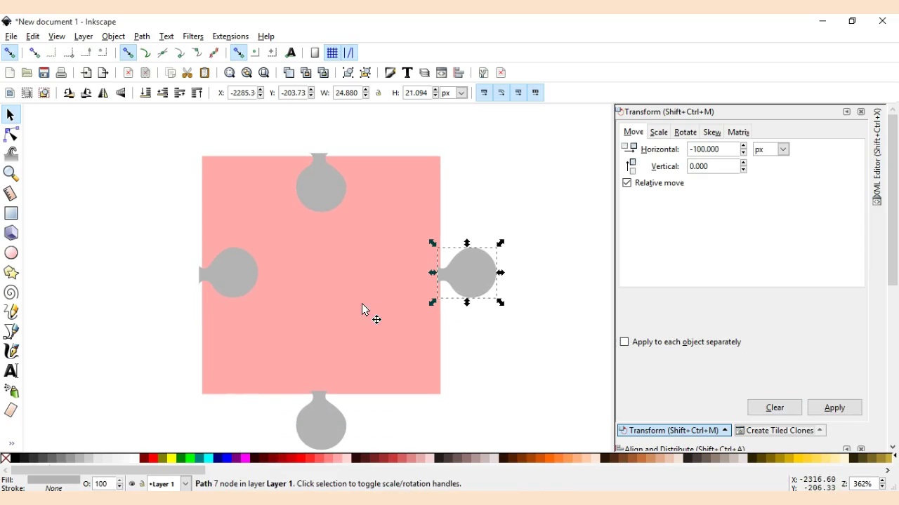
Union the right and bottom knobs into the pink square.
{"action": "left_click", "coordinate": [401, 284], "text": "shift"}
{"action": "left_click", "coordinate": [142, 36]}
{"action": "left_click", "coordinate": [155, 113]}
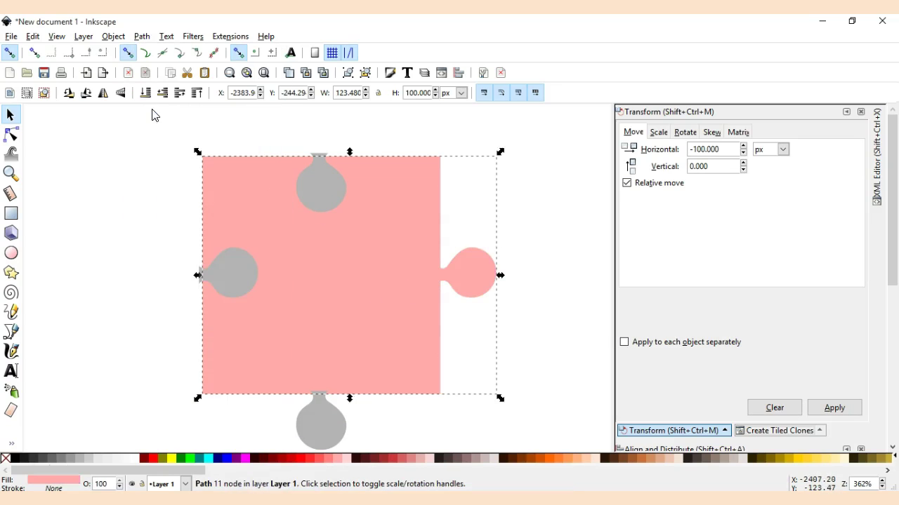
{"action": "left_click", "coordinate": [326, 417], "text": "shift"}
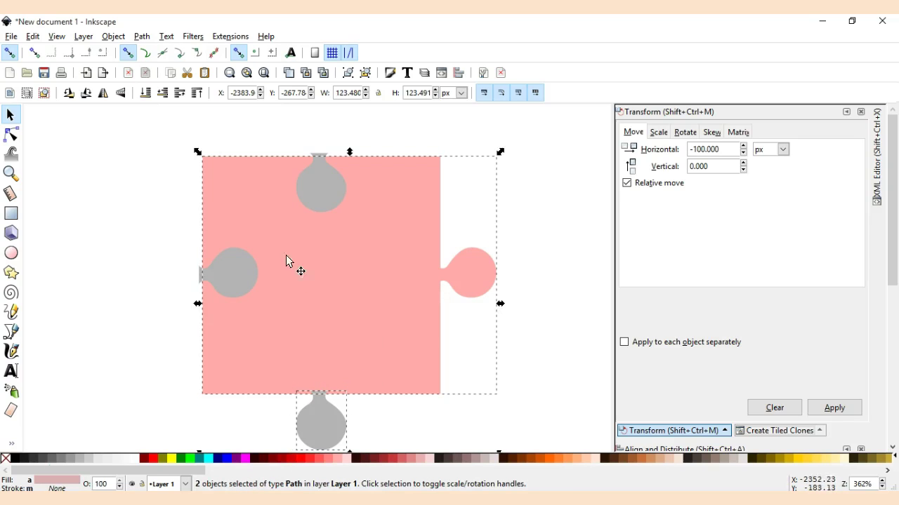
{"action": "left_click", "coordinate": [142, 37]}
{"action": "left_click", "coordinate": [161, 112]}
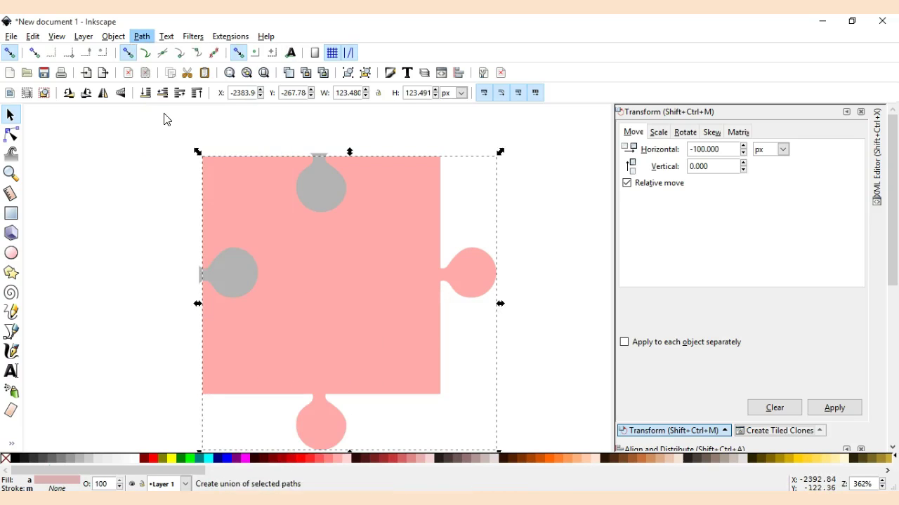
Cut the top and left knobs out of the square with Path Difference as sockets.
{"action": "left_click", "coordinate": [321, 184]}
{"action": "left_click", "coordinate": [313, 247], "text": "shift"}
{"action": "left_click", "coordinate": [142, 36]}
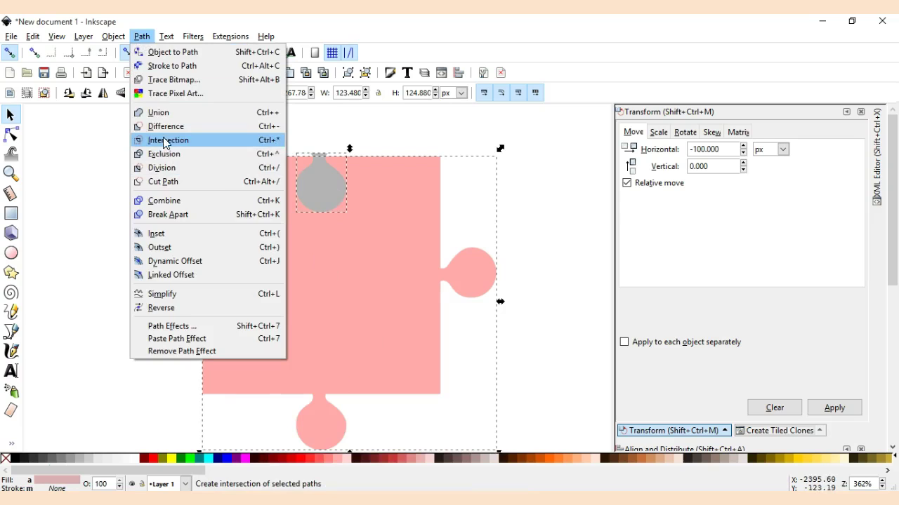
{"action": "left_click", "coordinate": [165, 126]}
{"action": "left_click", "coordinate": [242, 281]}
{"action": "left_click", "coordinate": [281, 288], "text": "shift"}
{"action": "left_click", "coordinate": [142, 36]}
{"action": "left_click", "coordinate": [160, 152]}
{"action": "scroll", "coordinate": [312, 250], "scroll_direction": "down", "scroll_amount": 1}
{"action": "left_click", "coordinate": [414, 258]}
{"action": "left_click", "coordinate": [257, 245]}
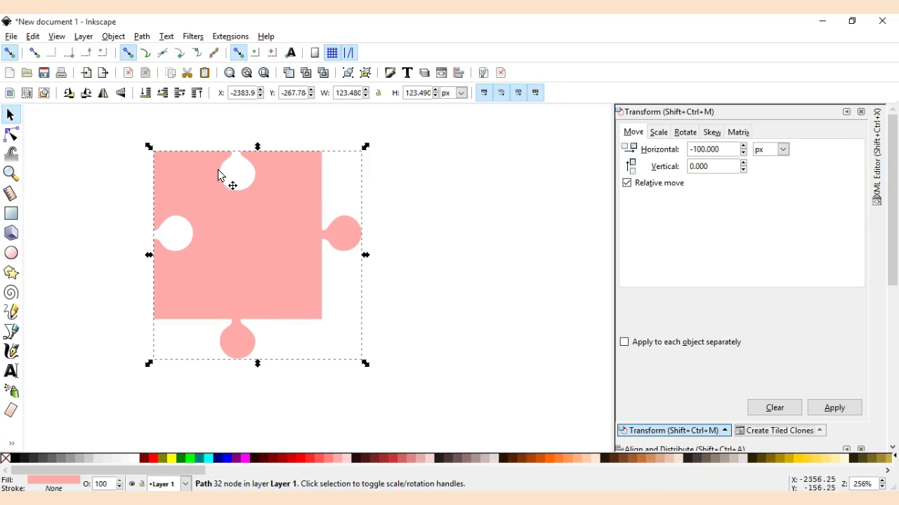
Colour a copy of the piece bright blue and slide it beside the pink piece.
{"action": "left_click_drag", "start_coordinate": [170, 470], "coordinate": [411, 470]}
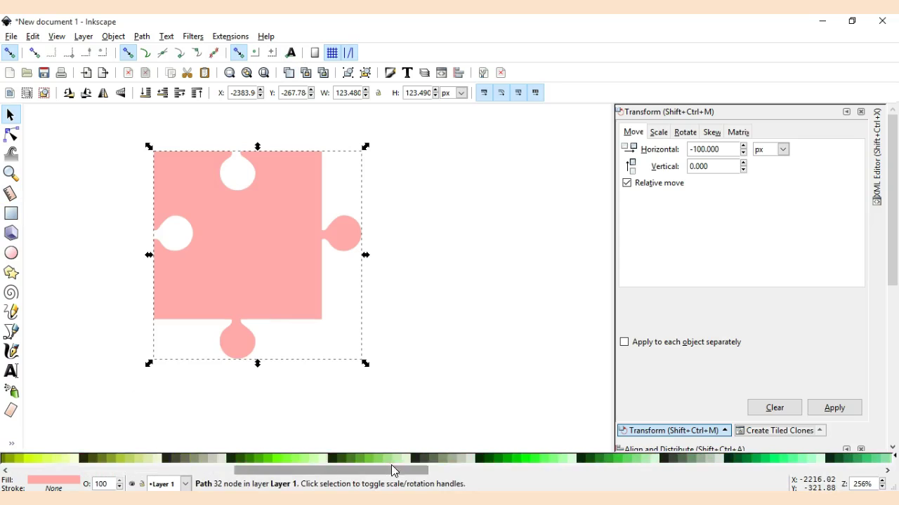
{"action": "left_click", "coordinate": [441, 458]}
{"action": "left_click", "coordinate": [486, 457]}
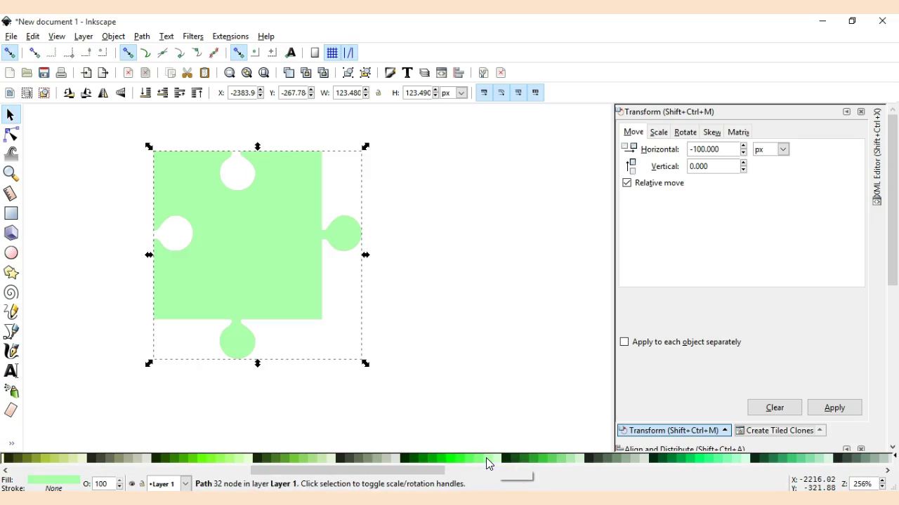
{"action": "left_click", "coordinate": [552, 461]}
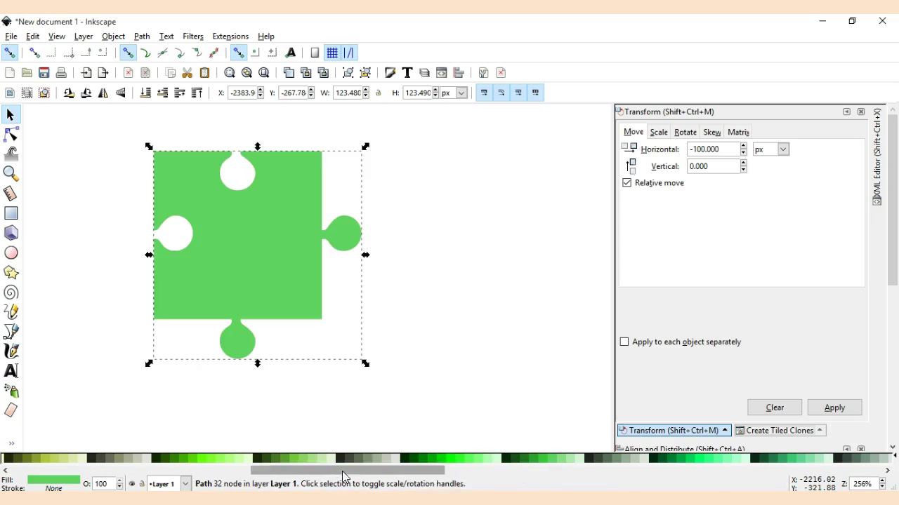
{"action": "left_click_drag", "start_coordinate": [334, 470], "coordinate": [493, 470]}
{"action": "left_click", "coordinate": [478, 458]}
{"action": "left_click_drag", "start_coordinate": [239, 297], "coordinate": [412, 300]}
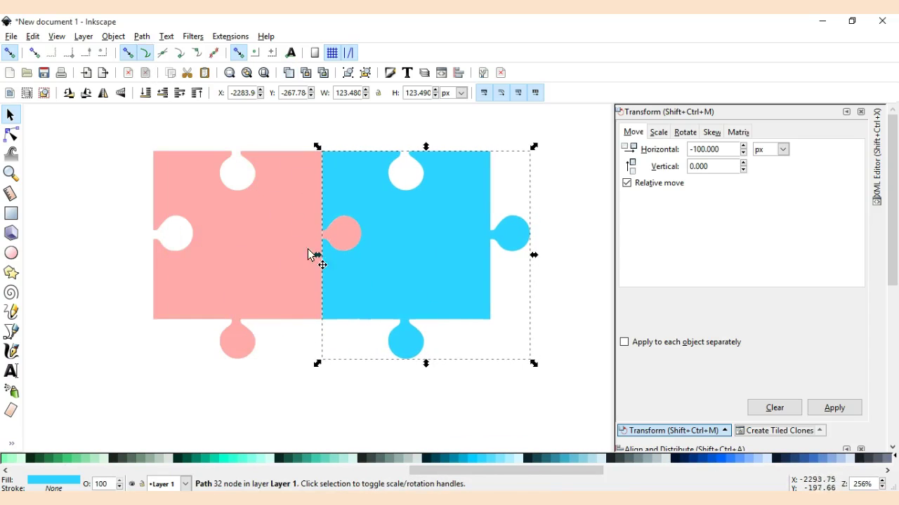
Add lavender and magenta pieces, placing magenta under the pink one to complete the grid.
{"action": "scroll", "coordinate": [309, 199], "scroll_direction": "down", "scroll_amount": 4}
{"action": "left_click_drag", "start_coordinate": [553, 470], "coordinate": [674, 469]}
{"action": "left_click", "coordinate": [665, 459]}
{"action": "left_click_drag", "start_coordinate": [429, 201], "coordinate": [436, 365]}
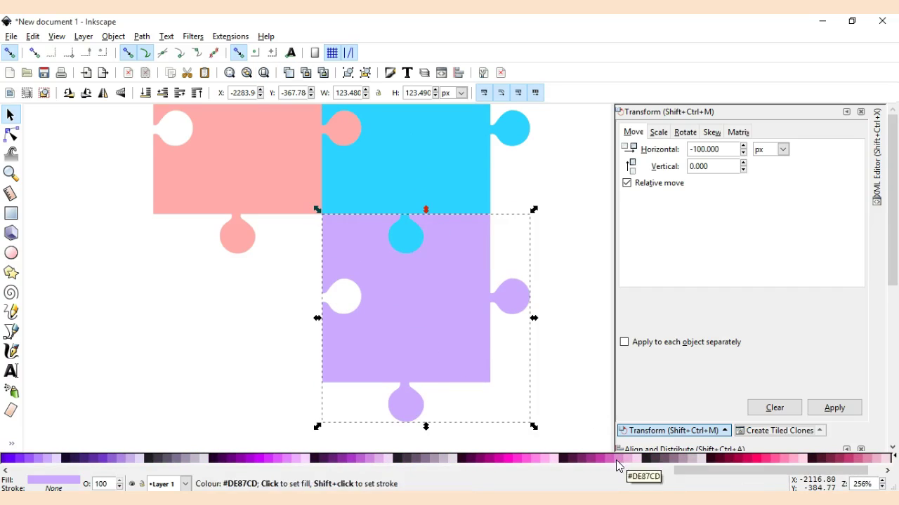
{"action": "left_click", "coordinate": [628, 459]}
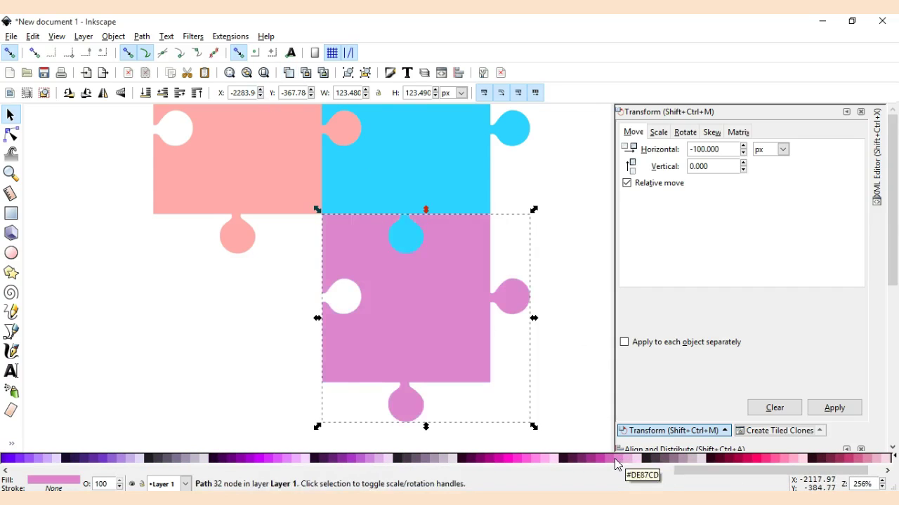
{"action": "left_click_drag", "start_coordinate": [428, 344], "coordinate": [261, 341]}
{"action": "left_click", "coordinate": [262, 341]}
{"action": "left_click", "coordinate": [499, 363]}
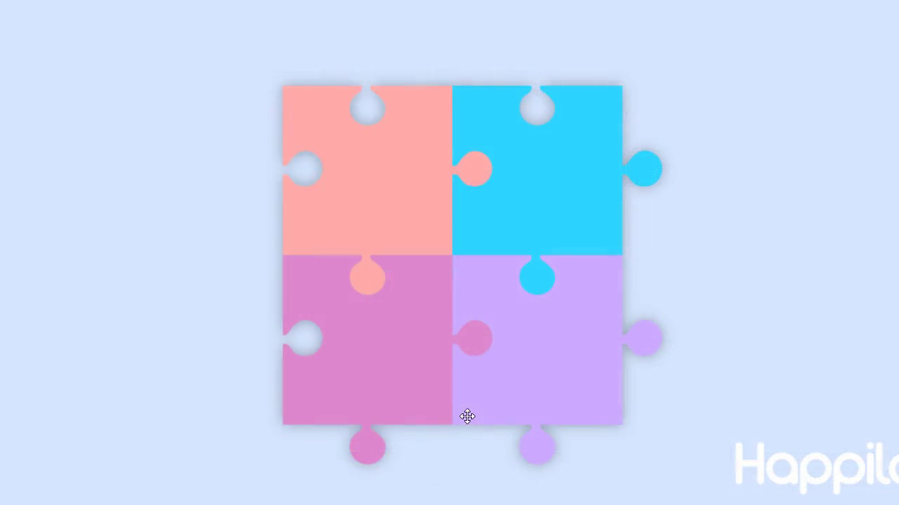